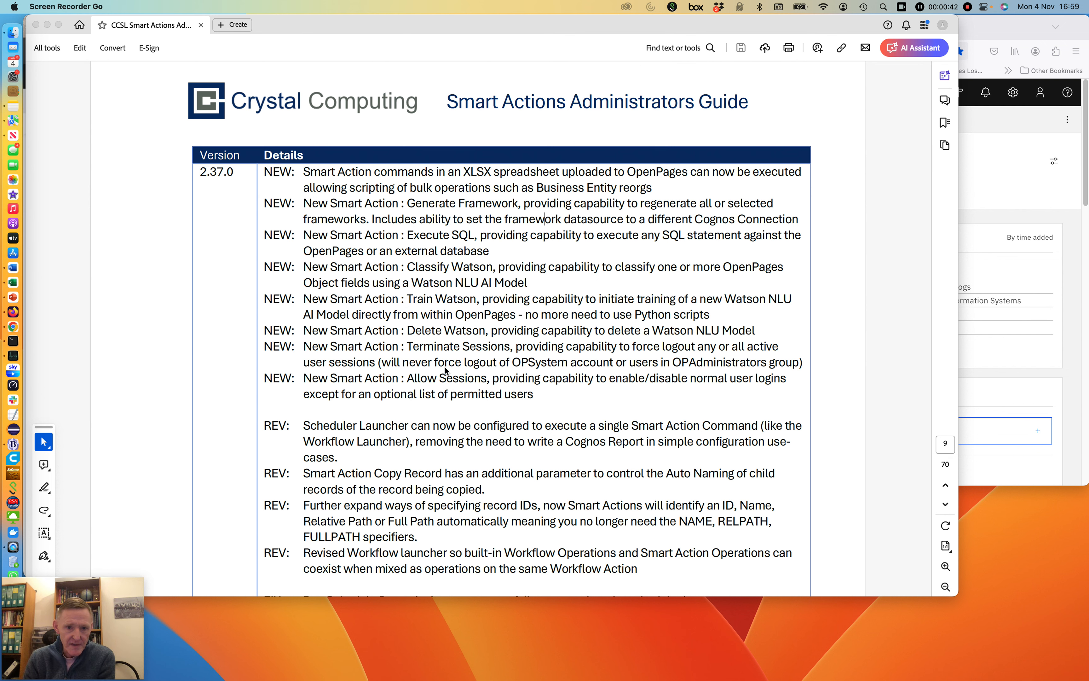
Bring the Firefox and Chrome windows forward and review the Smart Action - Terminate Sessions job details in Chrome
left_click(980, 201)
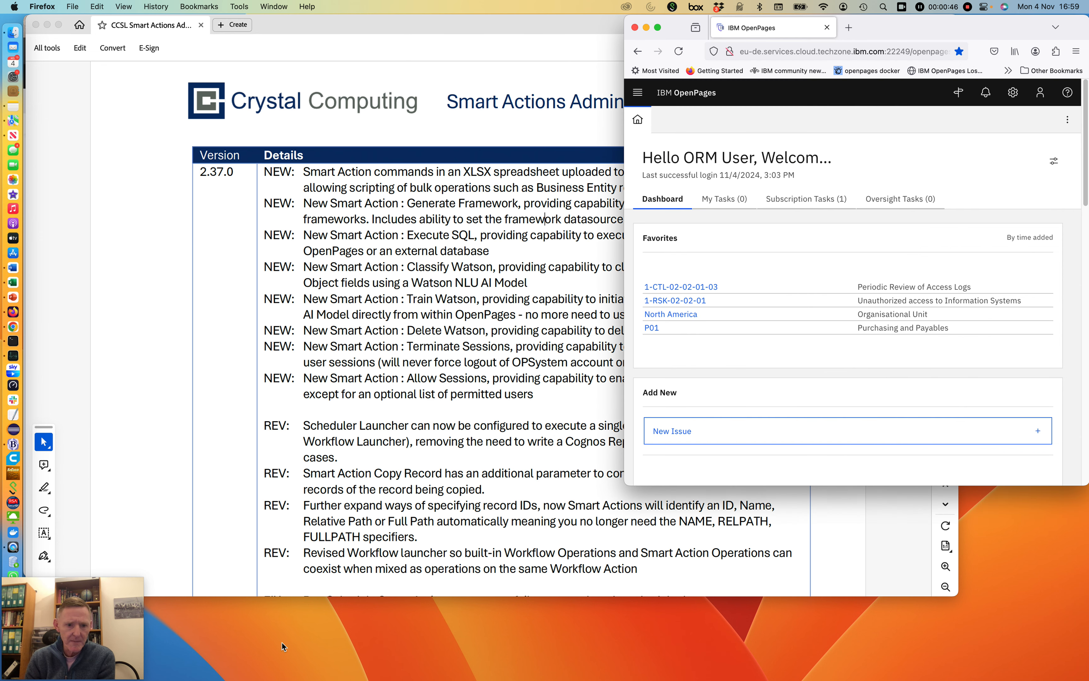
left_click(14, 326)
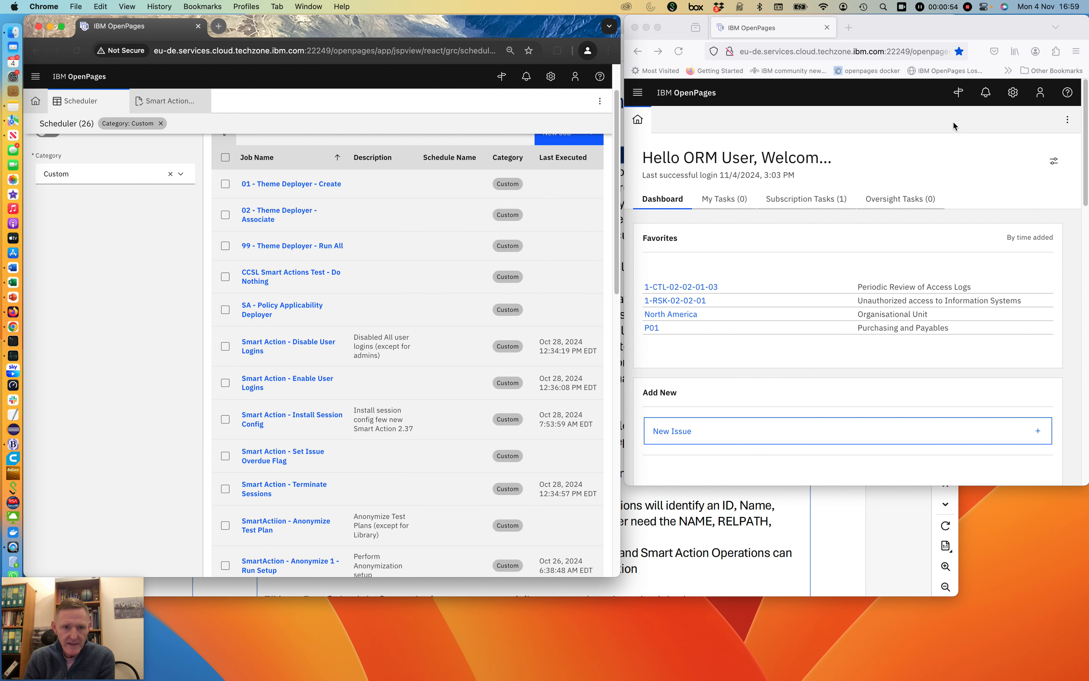
left_click(171, 101)
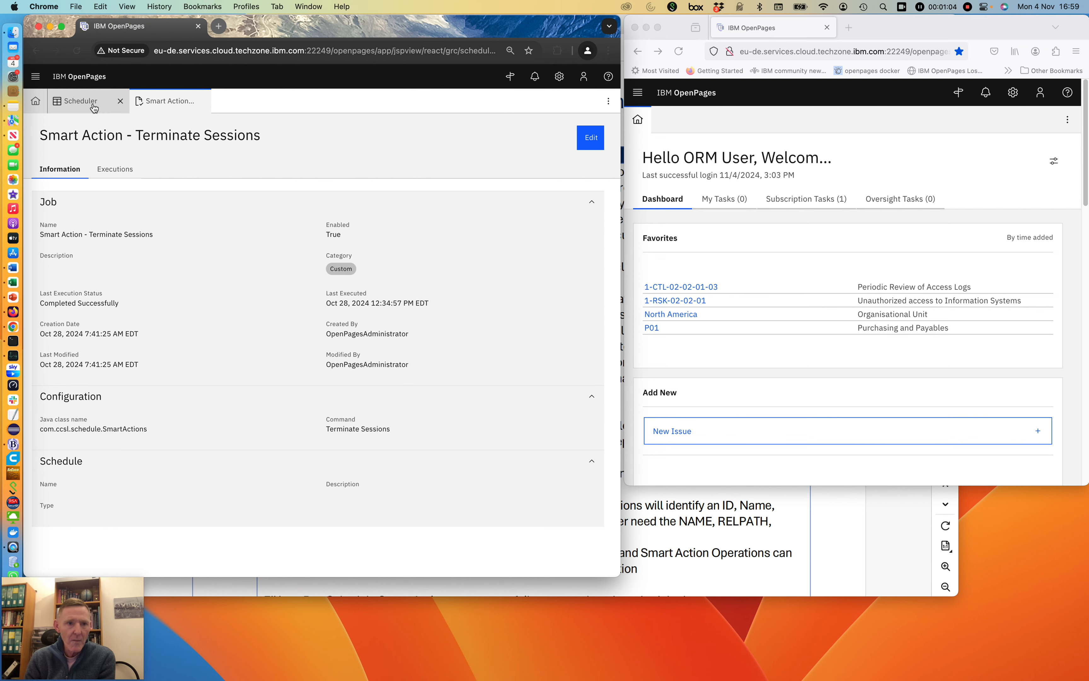
Start the Smart Action - Terminate Sessions job from the Scheduler list and dismiss the start report
left_click(79, 102)
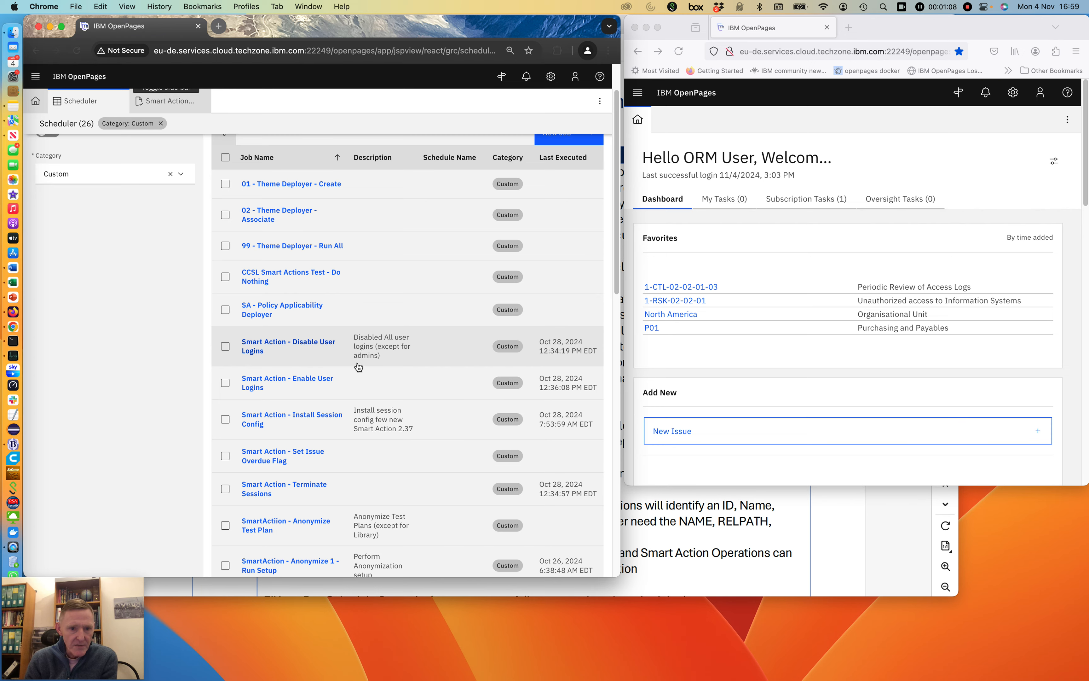
scroll(358, 369, "down", 5)
scroll(357, 370, "down", 11)
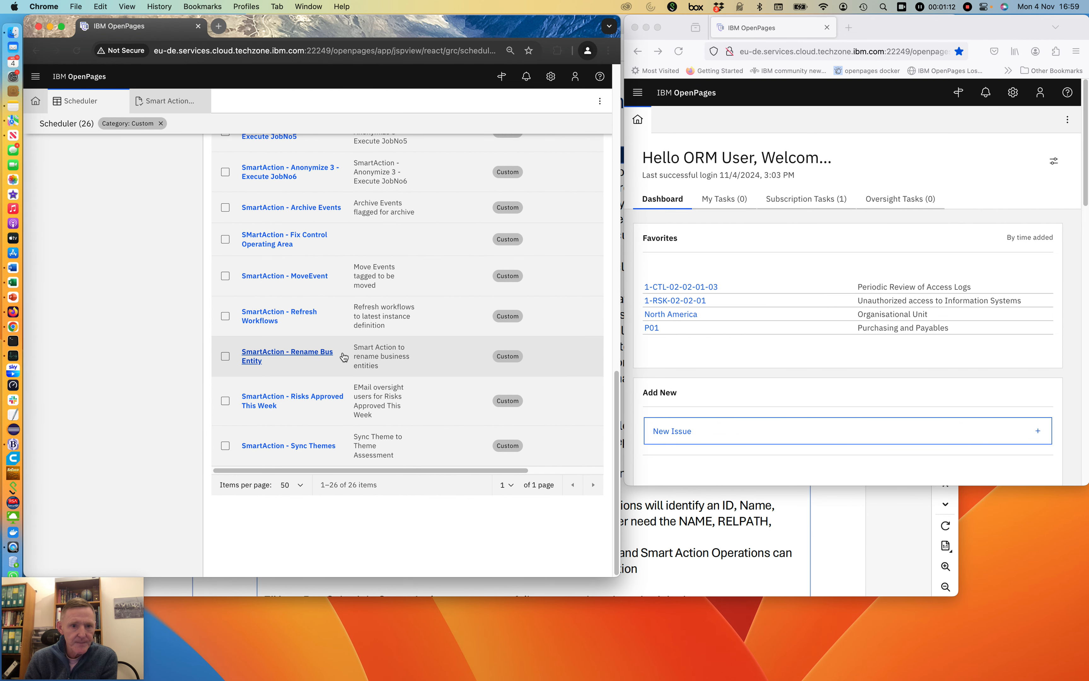
scroll(342, 357, "up", 3)
scroll(342, 357, "up", 8)
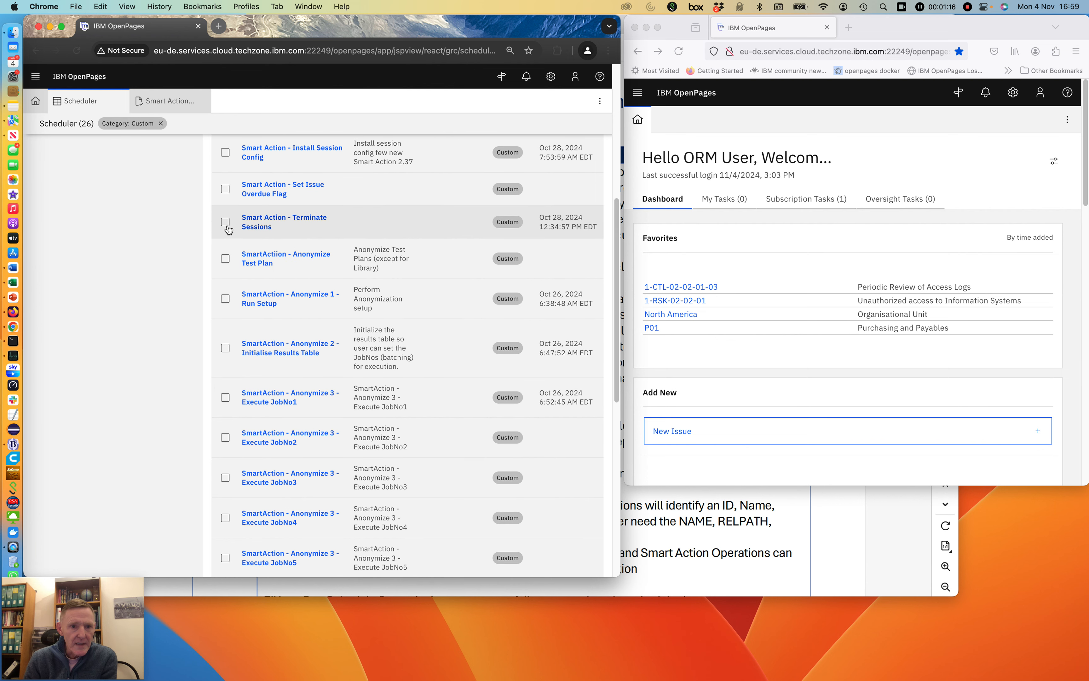
left_click(226, 223)
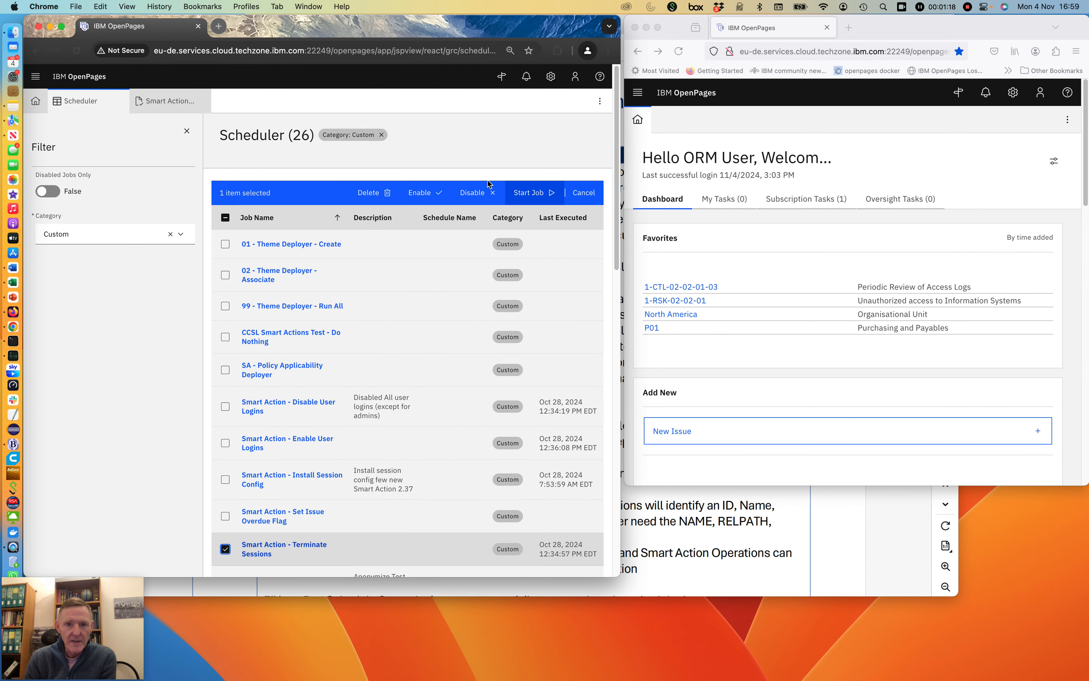
left_click(530, 194)
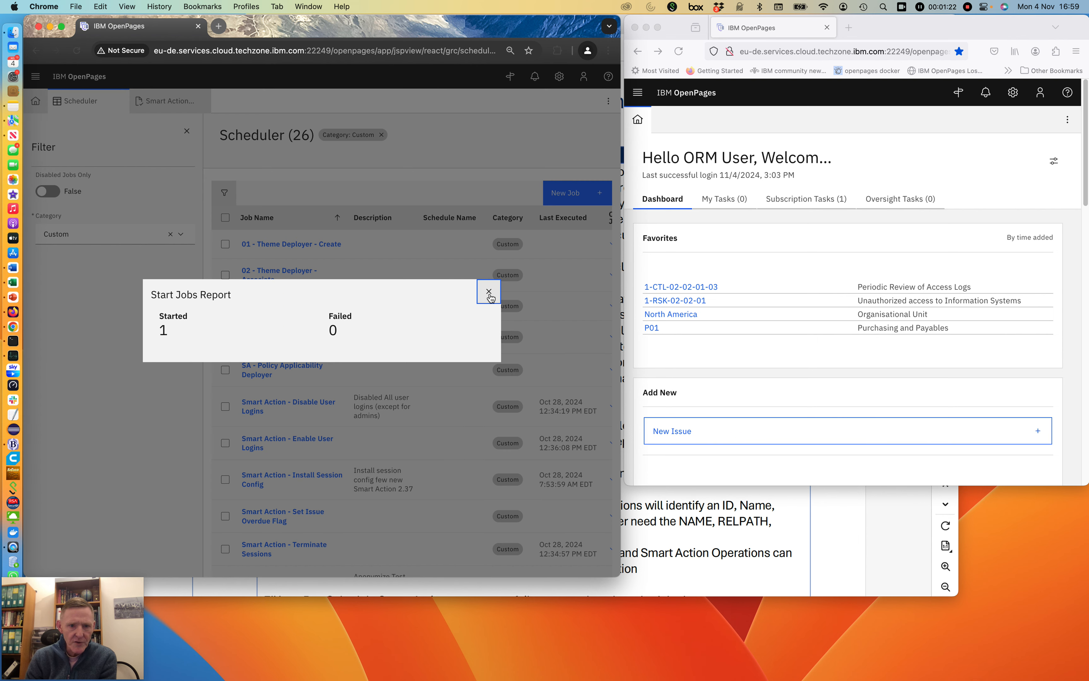
left_click(489, 291)
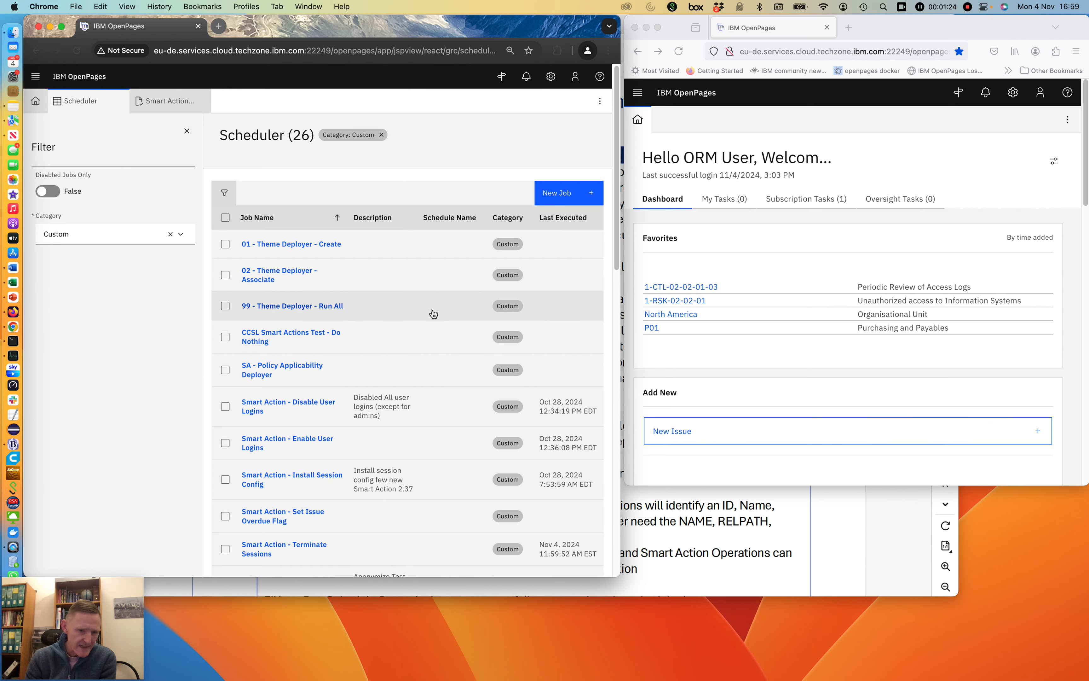
Test the ORM user's session in Firefox by opening My Tasks, and log back in as orm with the account password
left_click(760, 234)
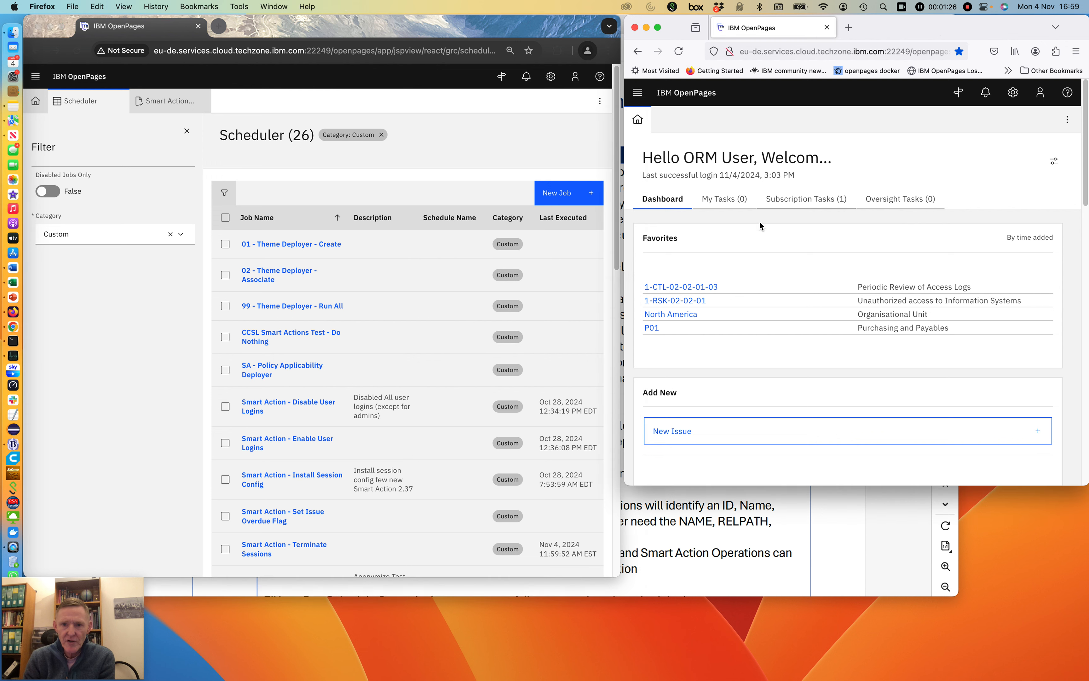
left_click(733, 202)
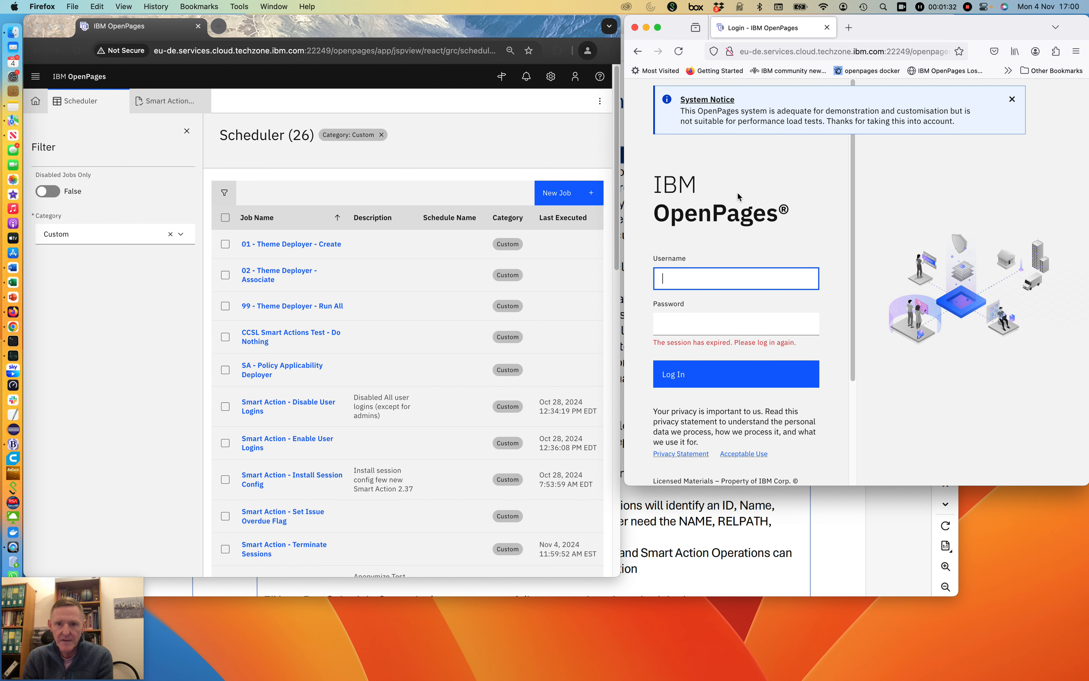
type("orm")
key("Tab")
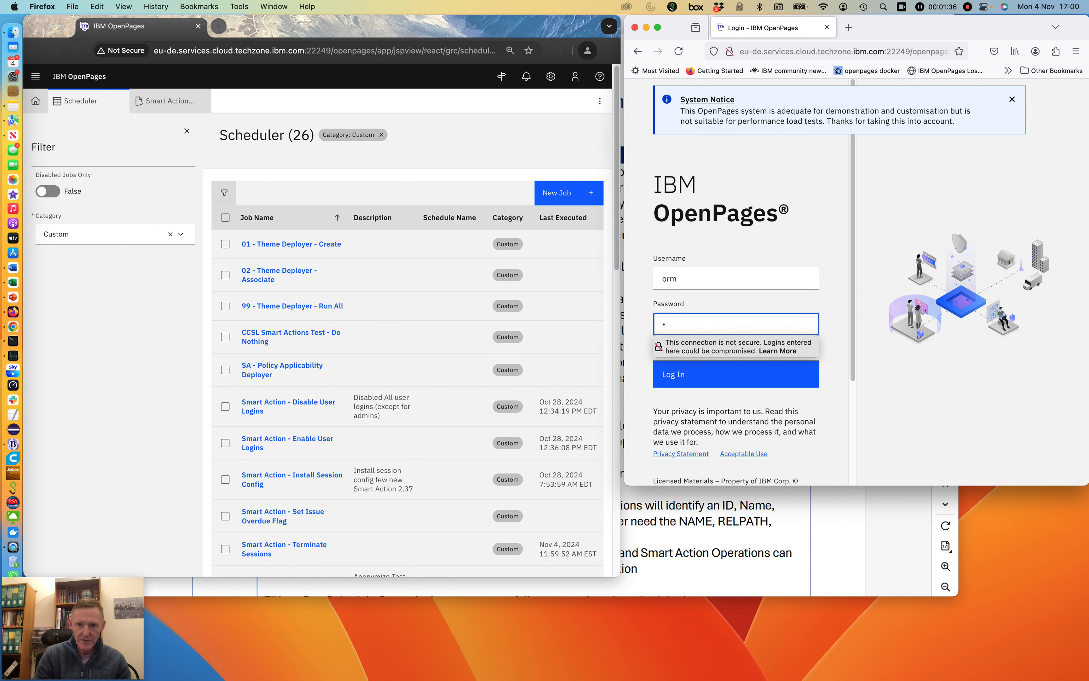
key("Return")
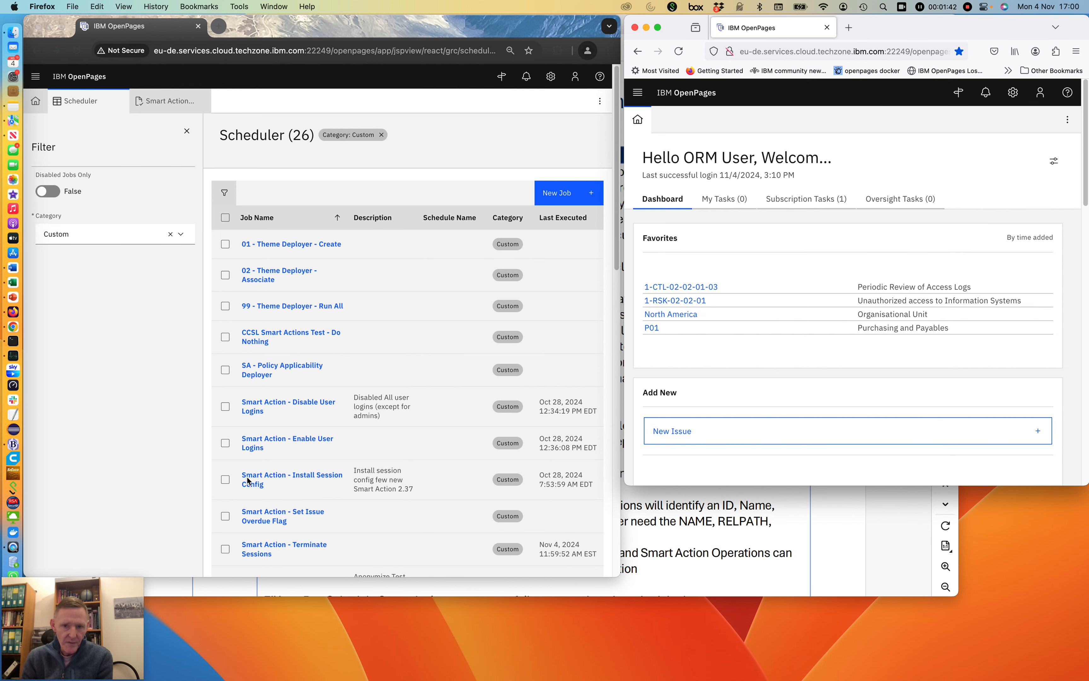
Review the Smart Action - Disable User Logins job configuration in Chrome and dismiss the Watson Assistant error in Firefox
left_click(276, 404)
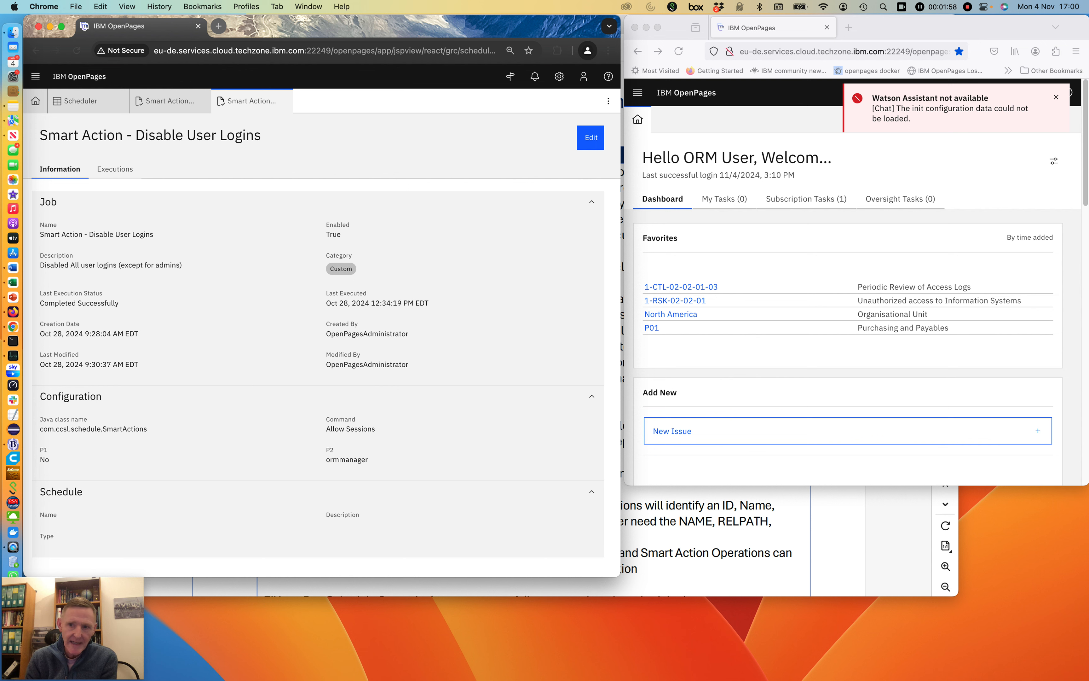
left_click(1060, 102)
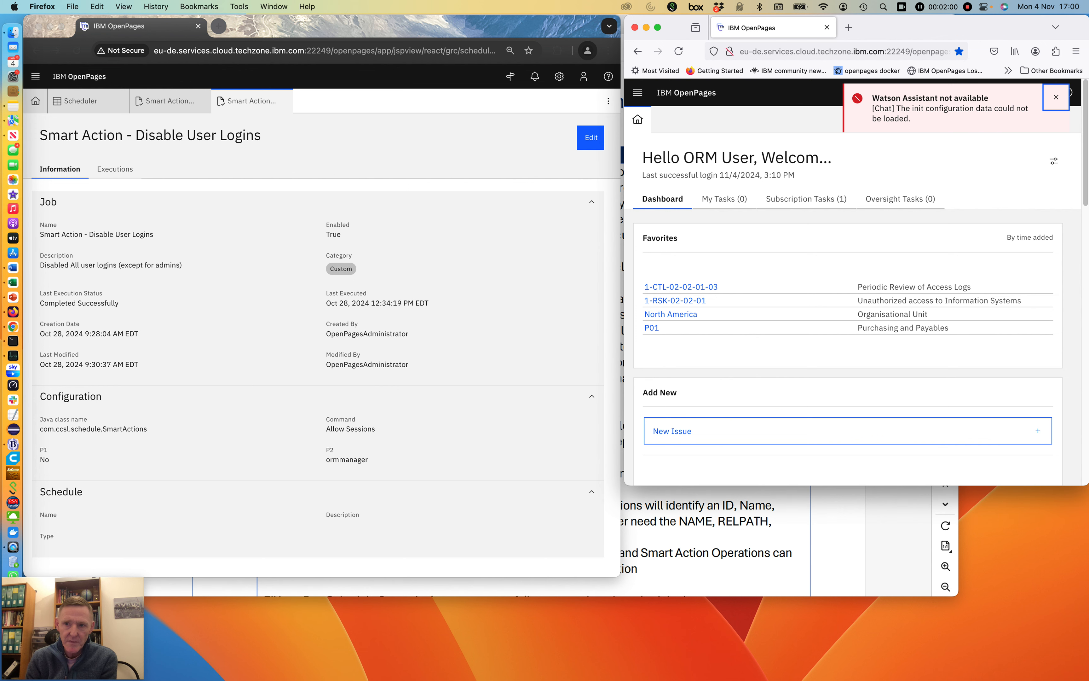
left_click(1056, 98)
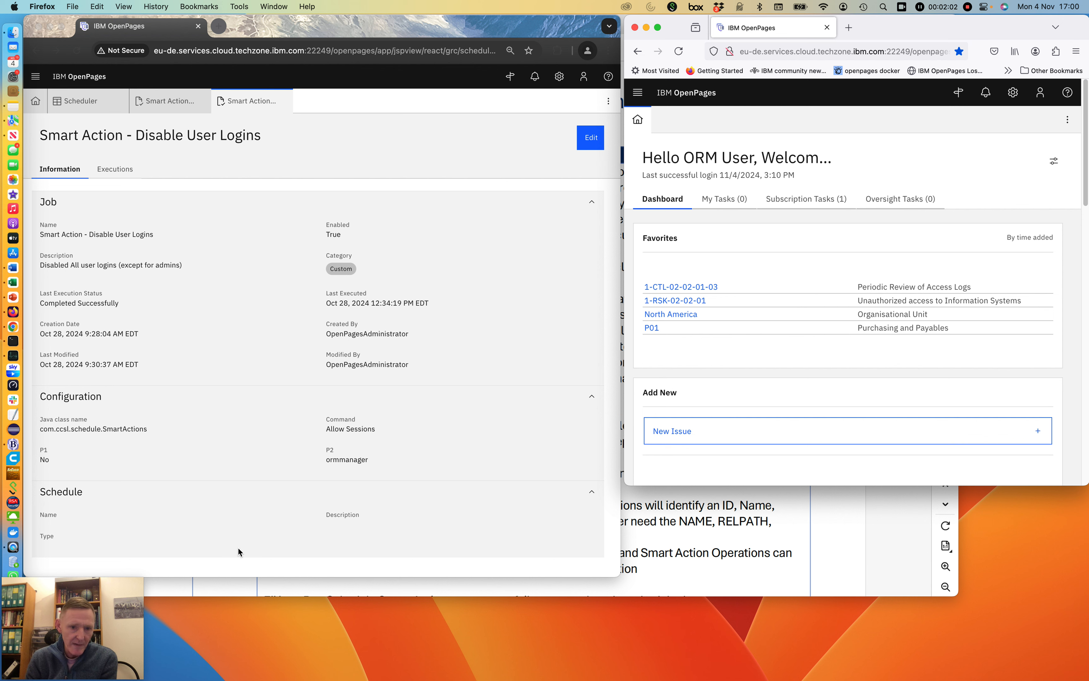
Switch to Chrome and close the Disable User Logins and Terminate Sessions job views
left_click(284, 100)
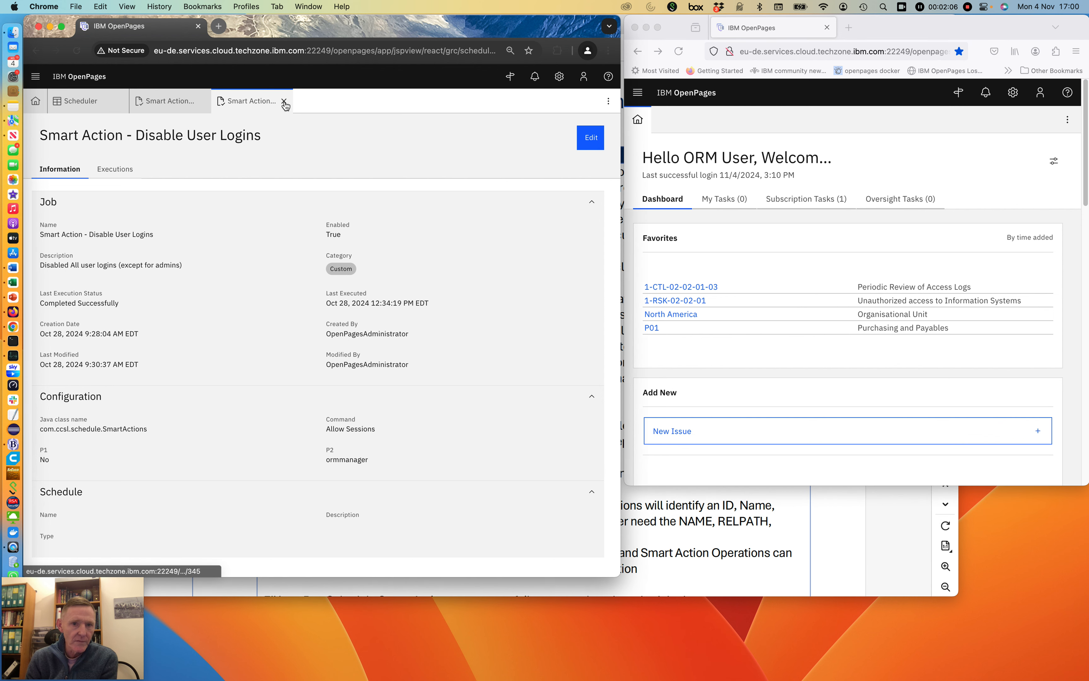
left_click(284, 101)
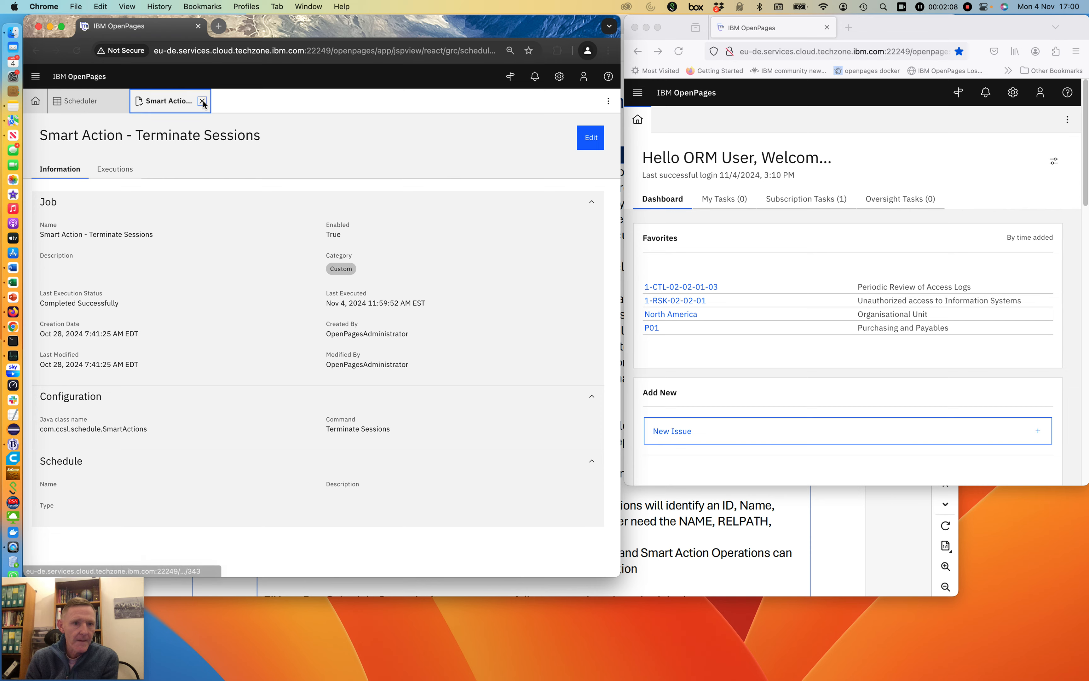
left_click(202, 102)
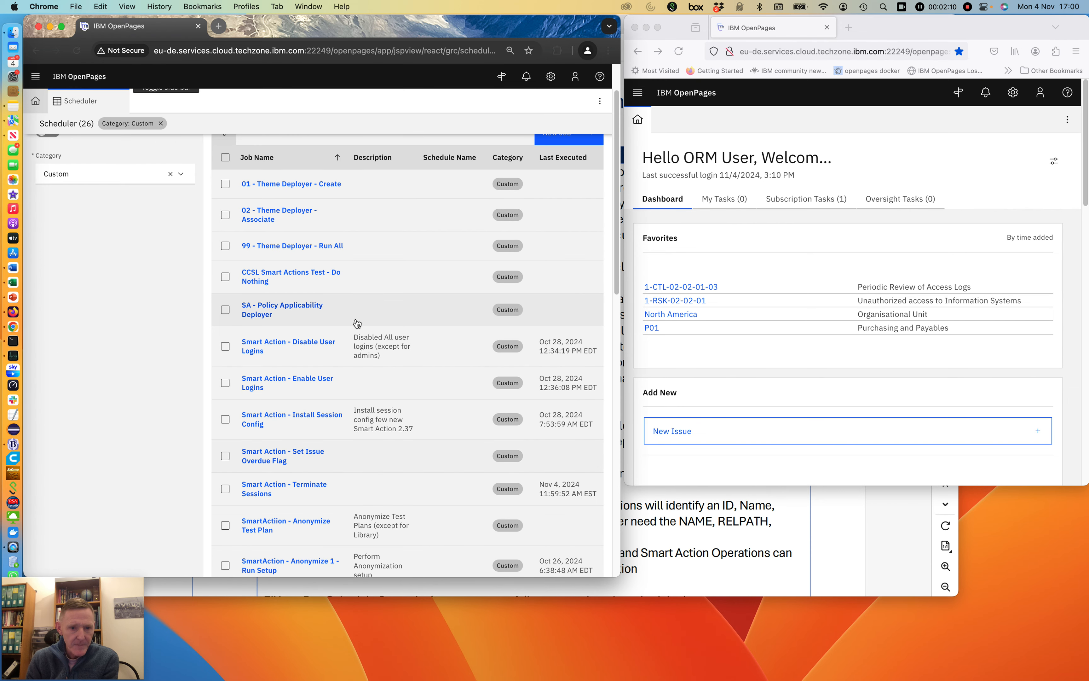
Start the Smart Action - Disable User Logins job from the Scheduler list and dismiss the start report
scroll(357, 323, "down", 10)
scroll(357, 327, "down", 7)
scroll(355, 325, "up", 8)
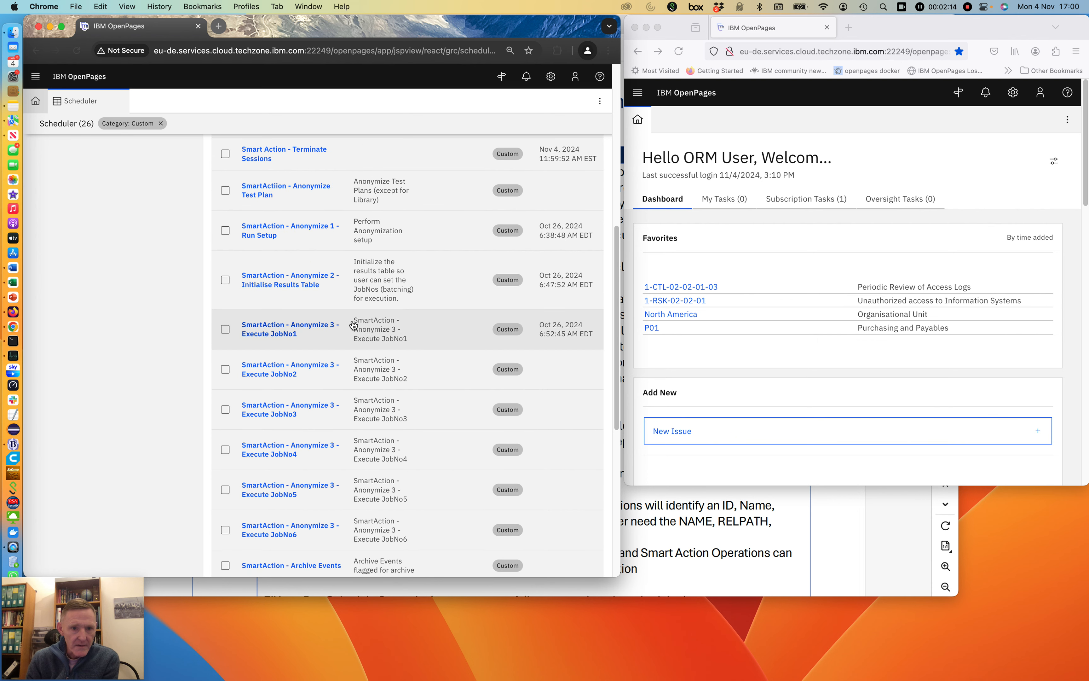
scroll(352, 324, "up", 8)
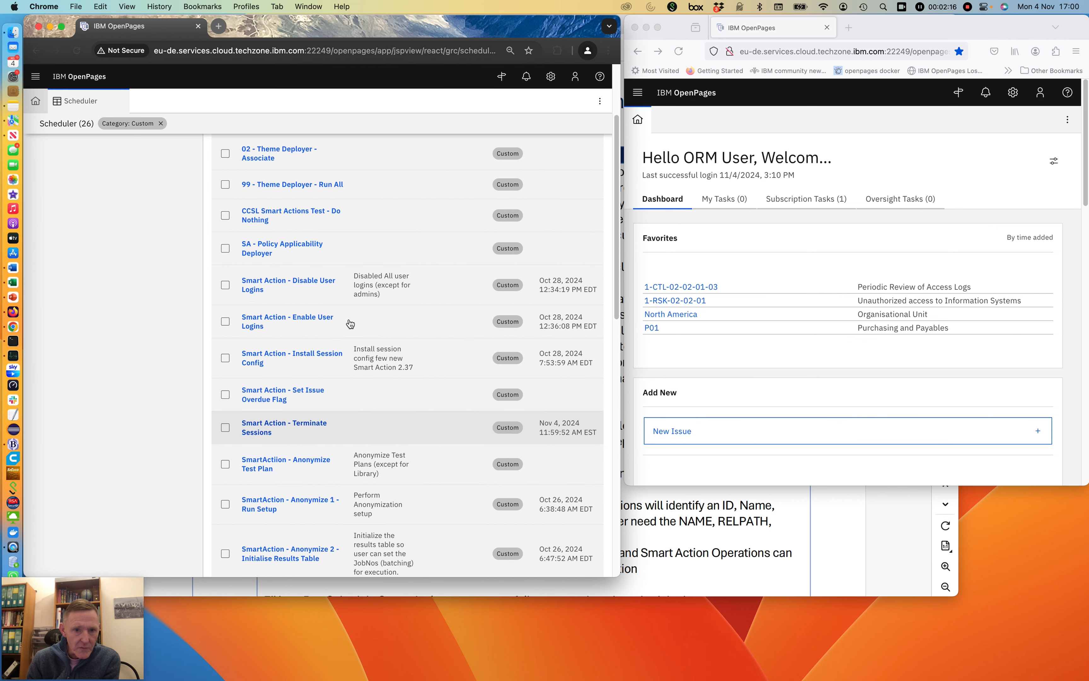
left_click(225, 284)
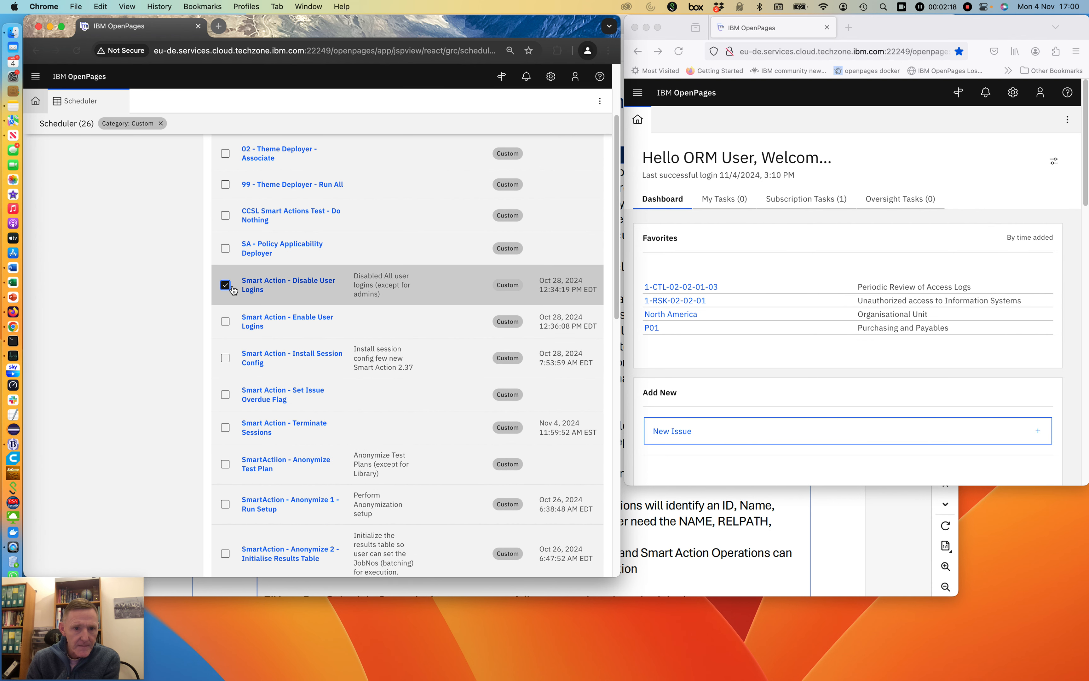
scroll(402, 335, "up", 3)
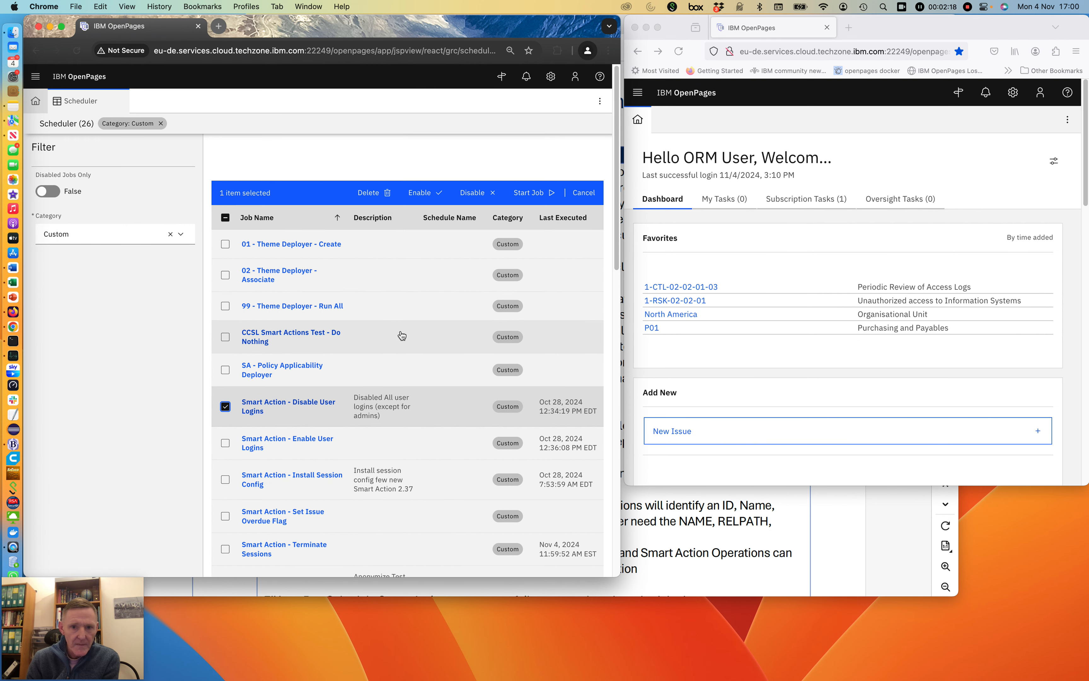
left_click(528, 201)
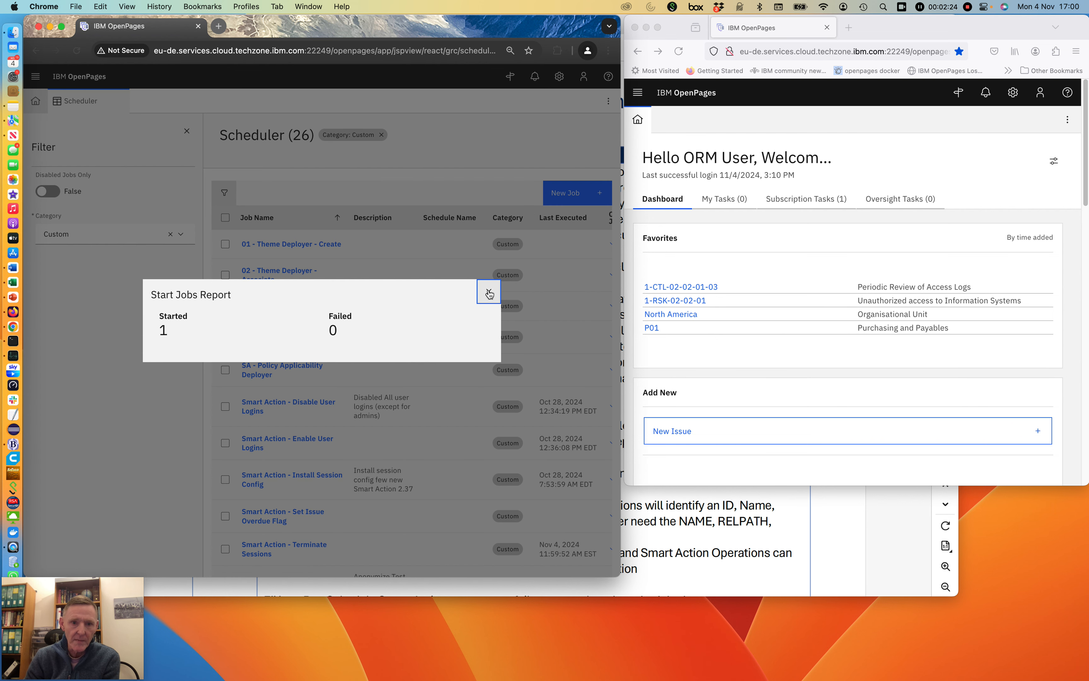
left_click(488, 291)
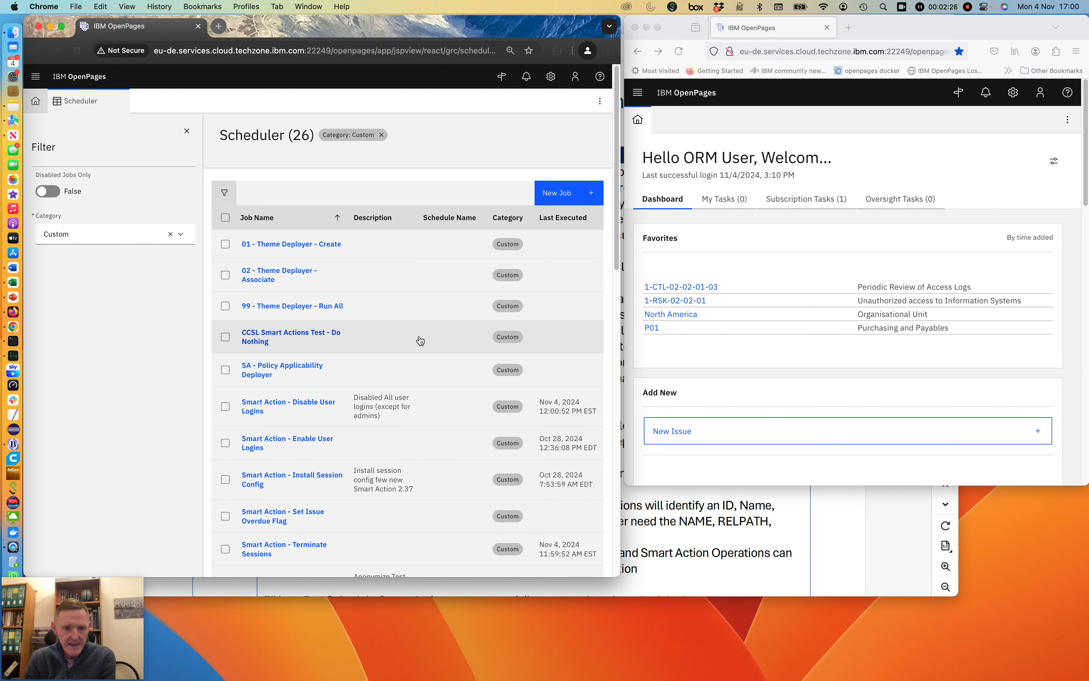
Start the Smart Action - Terminate Sessions job a second time and dismiss its start report
scroll(398, 391, "down", 1)
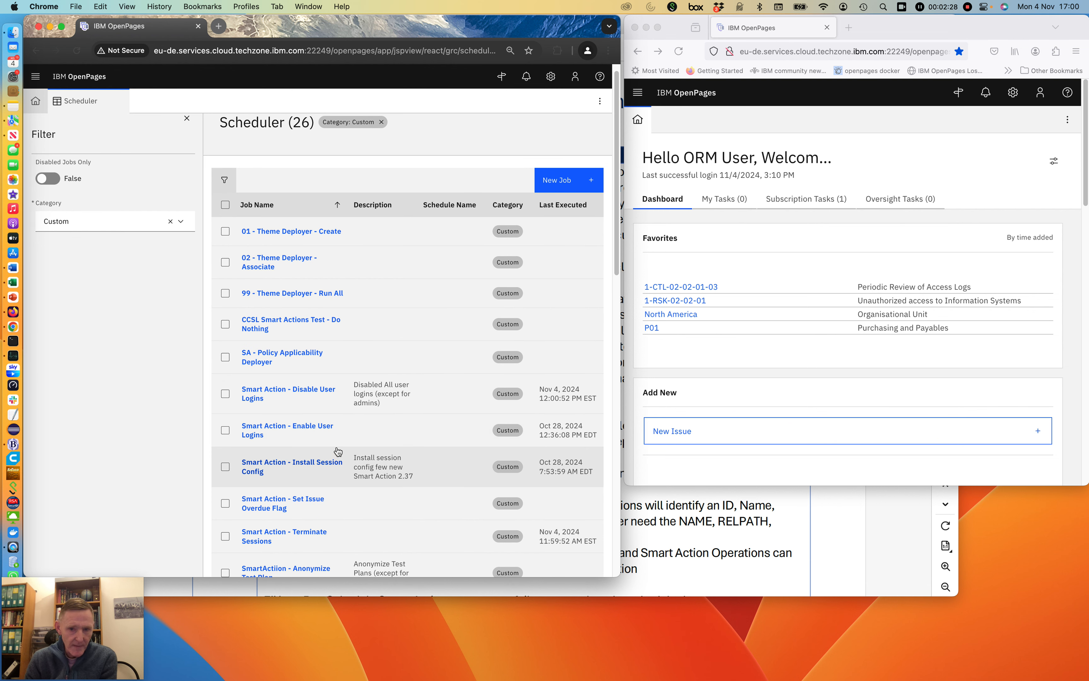
scroll(309, 518, "down", 3)
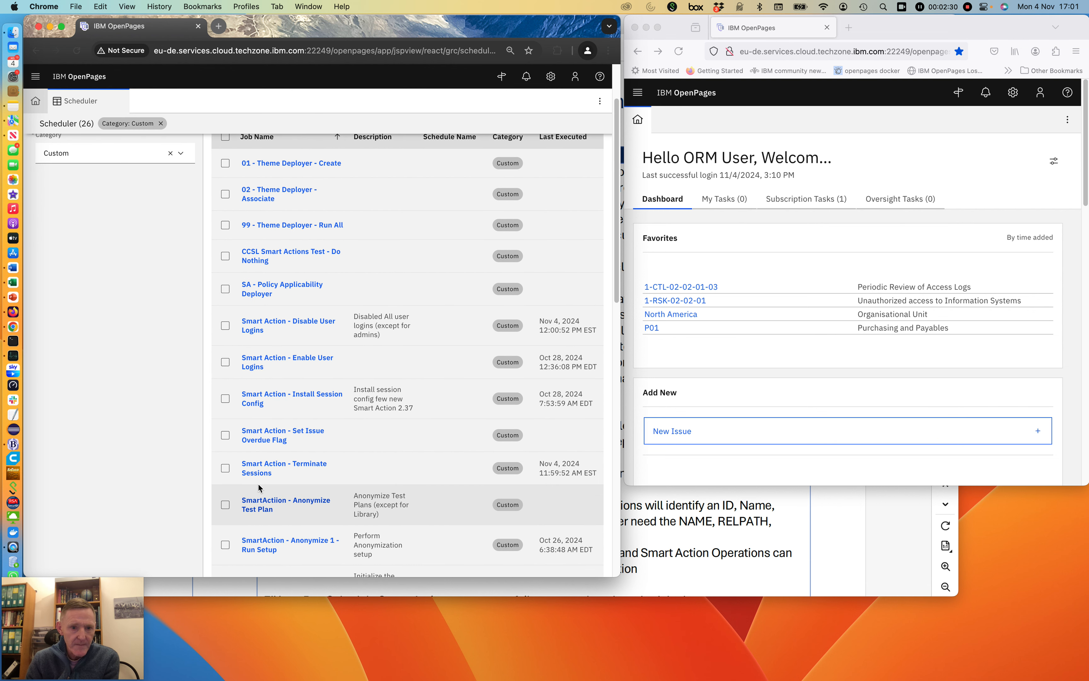
left_click(225, 468)
scroll(476, 302, "up", 4)
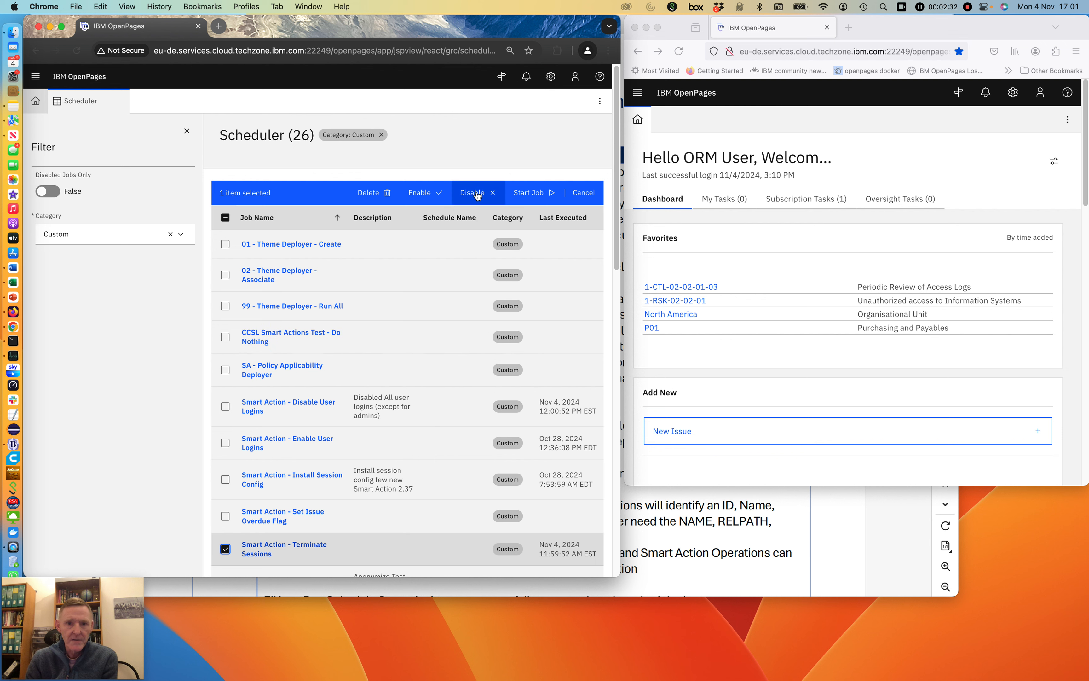
left_click(535, 193)
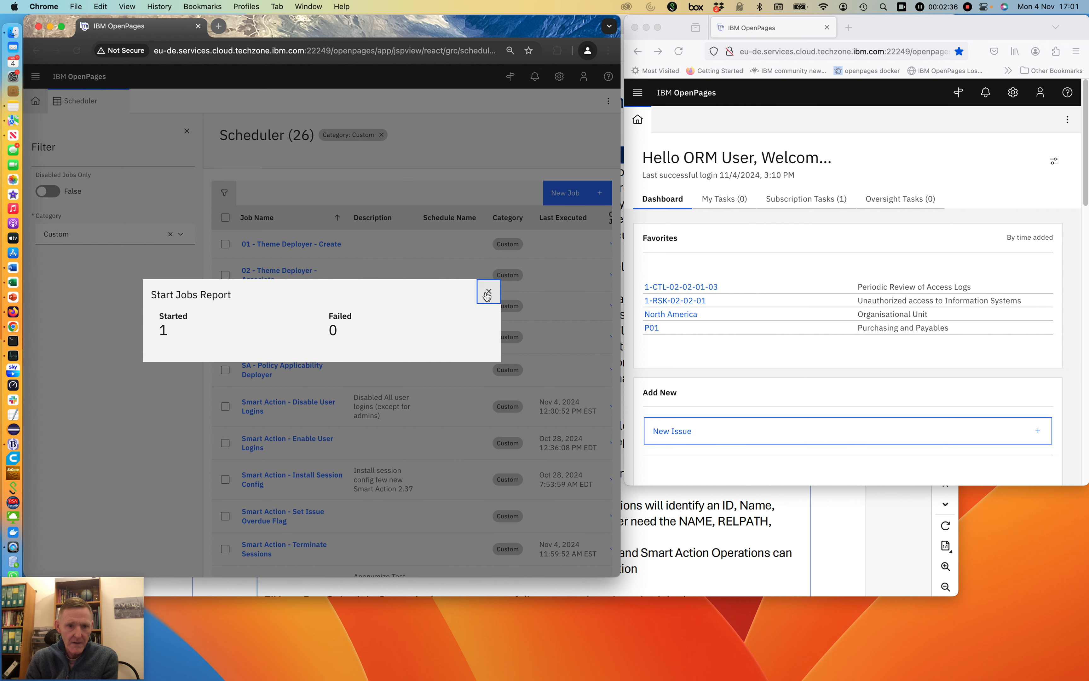
left_click(488, 291)
Test the ORM user's session in Firefox by opening favorite control 1-CTL-02-02-01-03 and returning to the home dashboard
left_click(895, 136)
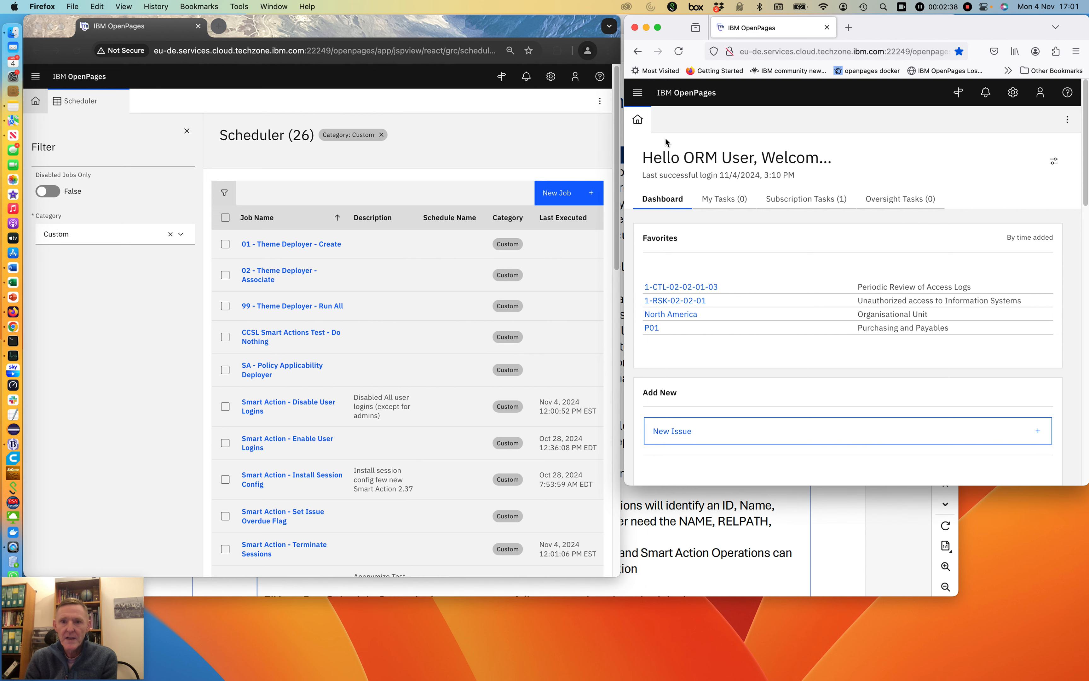
left_click(694, 288)
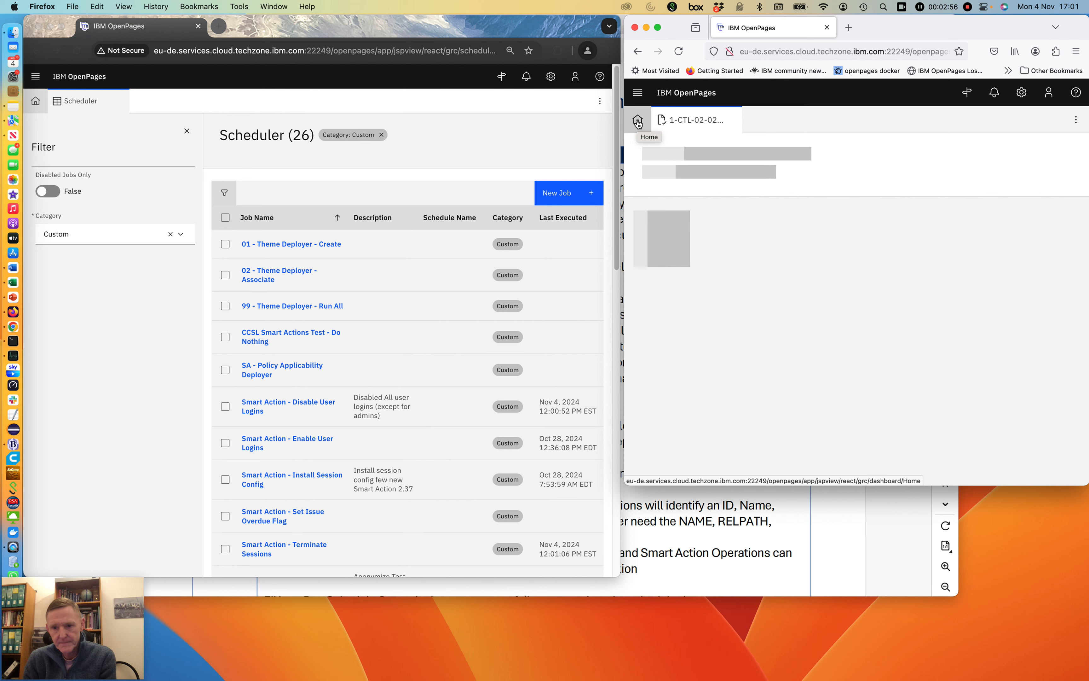
left_click(638, 121)
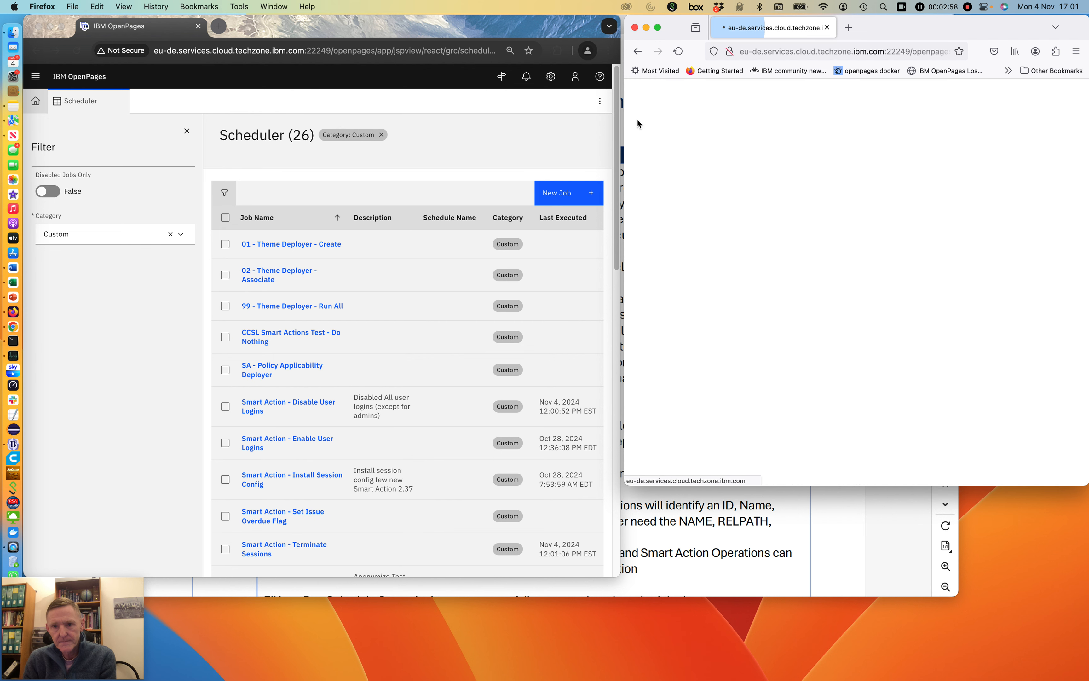
Try to log in to OpenPages as orm with the account password while user logins are disabled
type("orm")
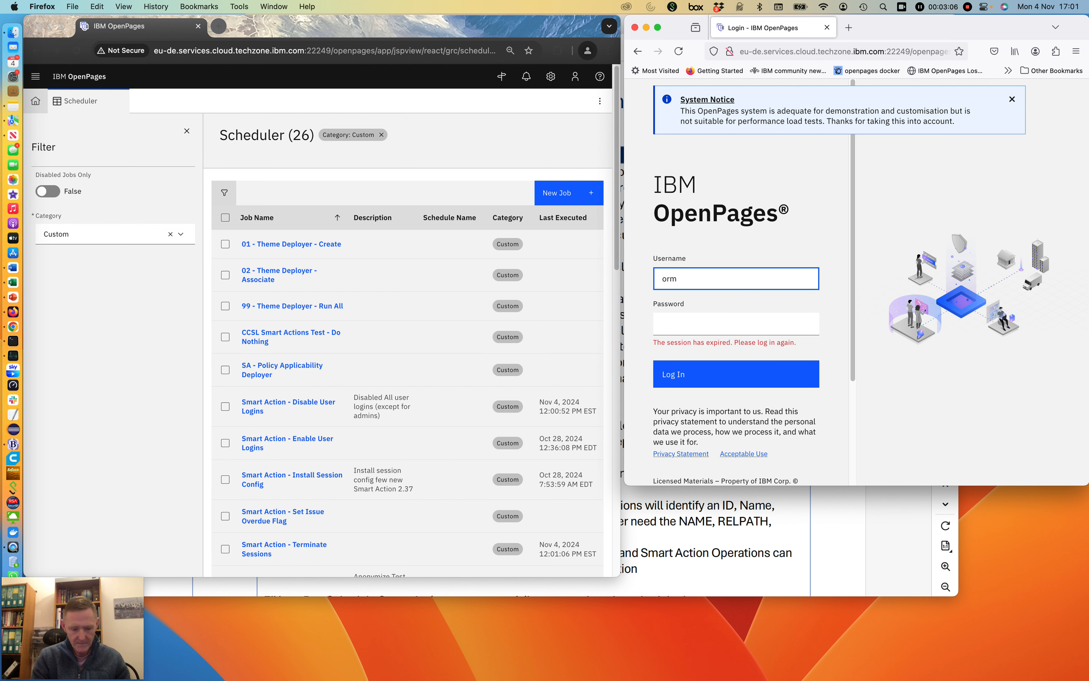
key("Tab")
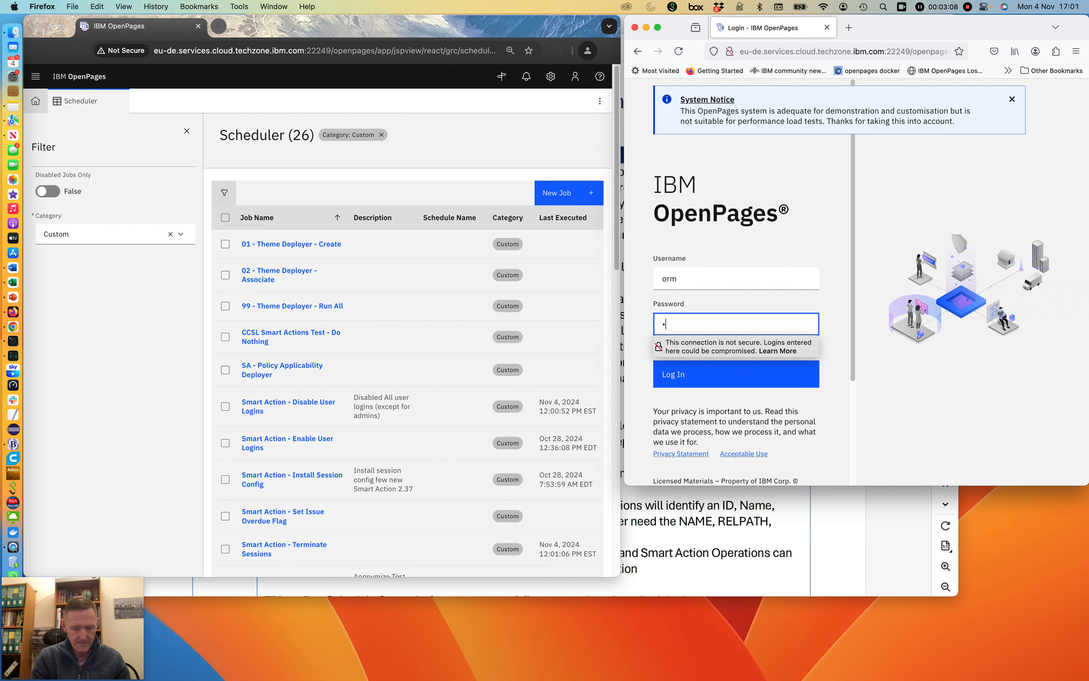
left_click(669, 378)
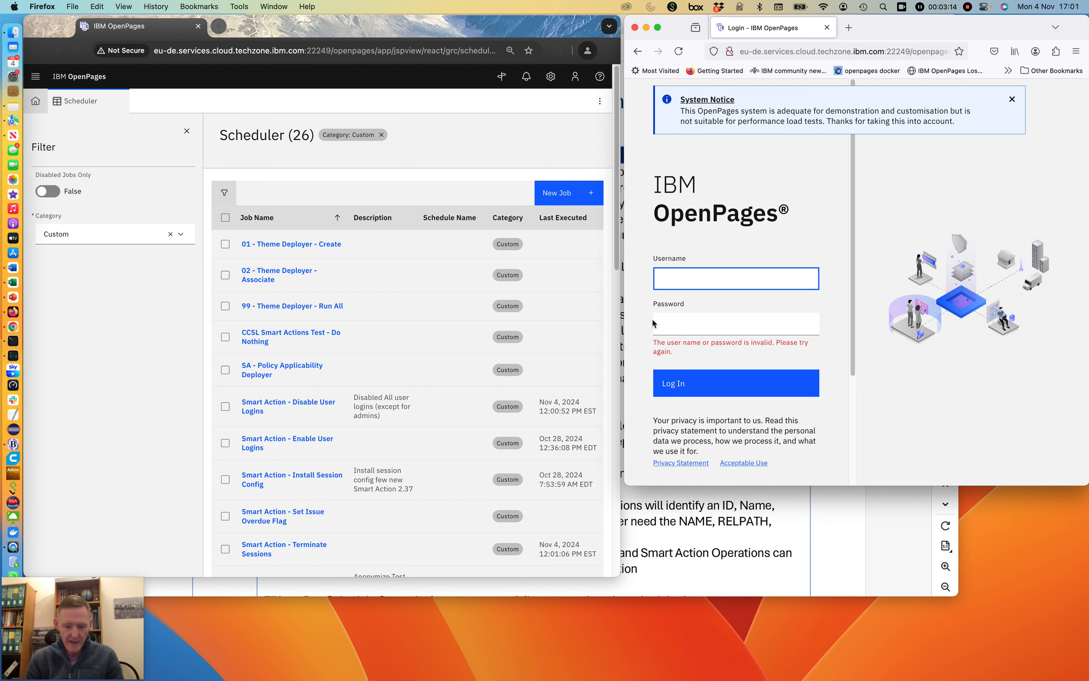
Log in to OpenPages as ormmanager with the account password to test a permitted user's access
type("rmmanager")
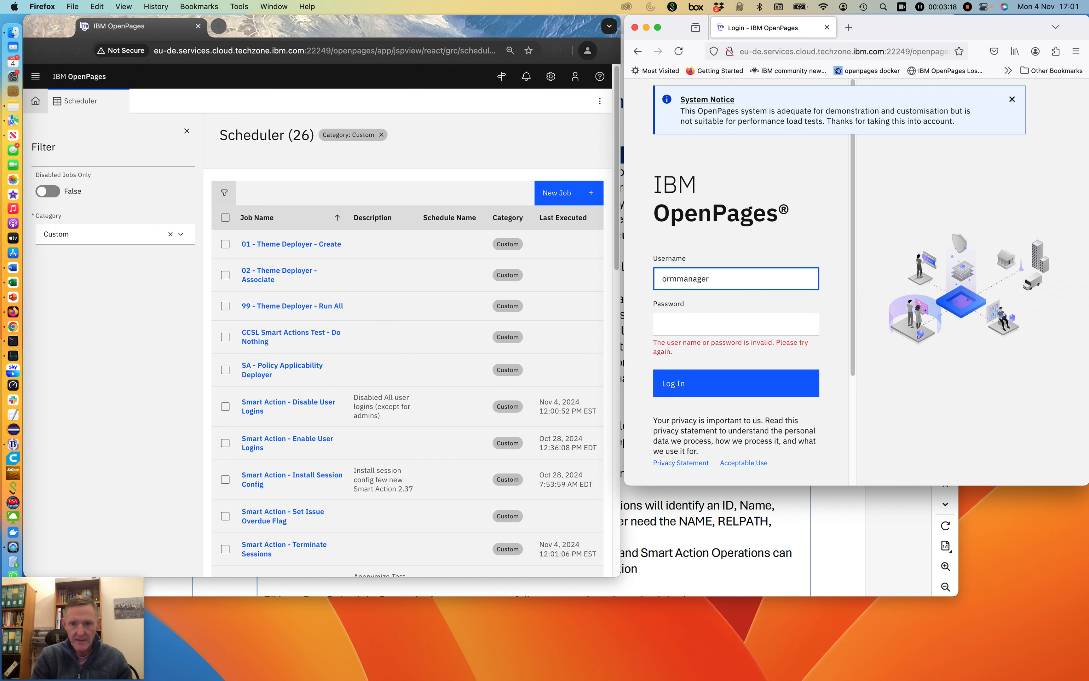
key("Tab")
key("Return")
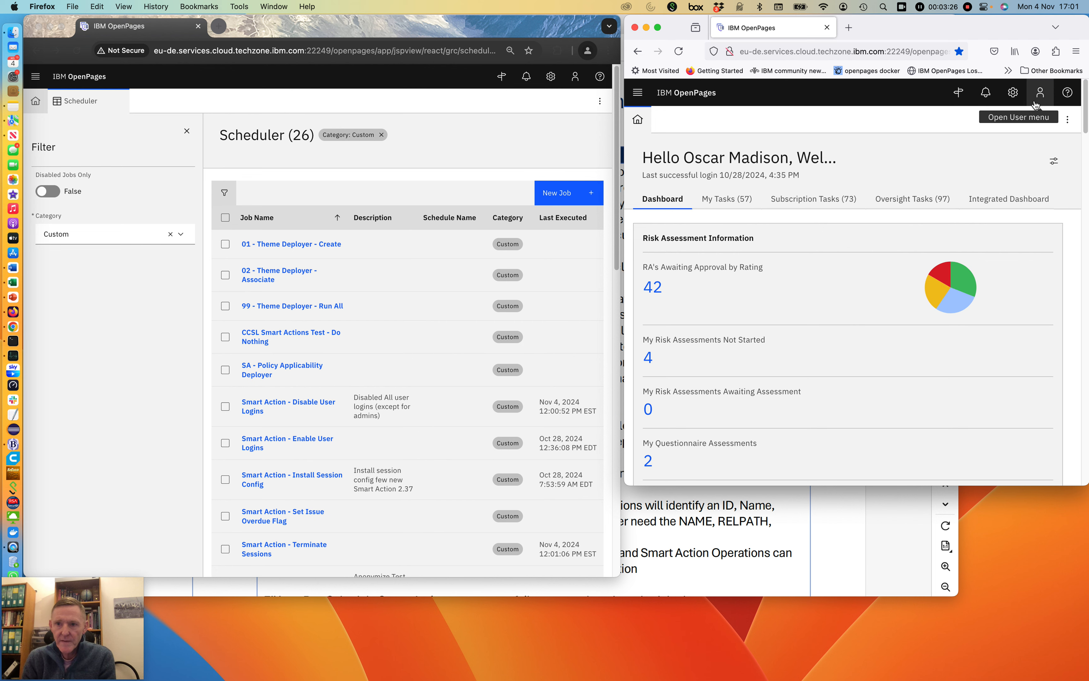
Log the ormmanager user out of OpenPages, discarding the unsaved changes
left_click(1040, 92)
left_click(960, 301)
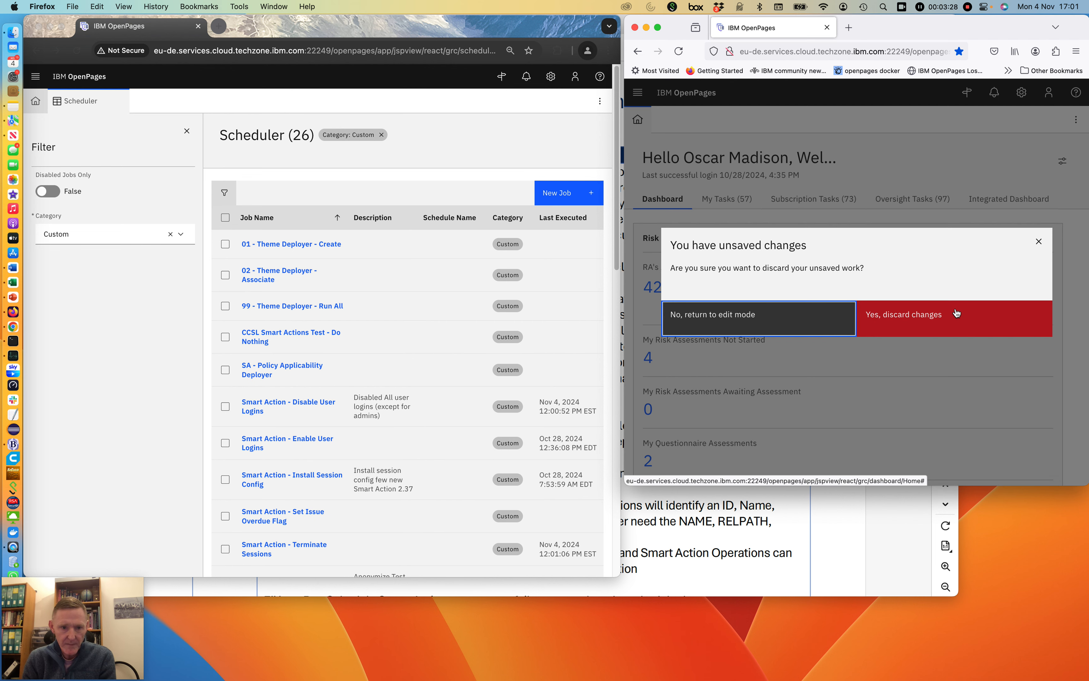
left_click(921, 318)
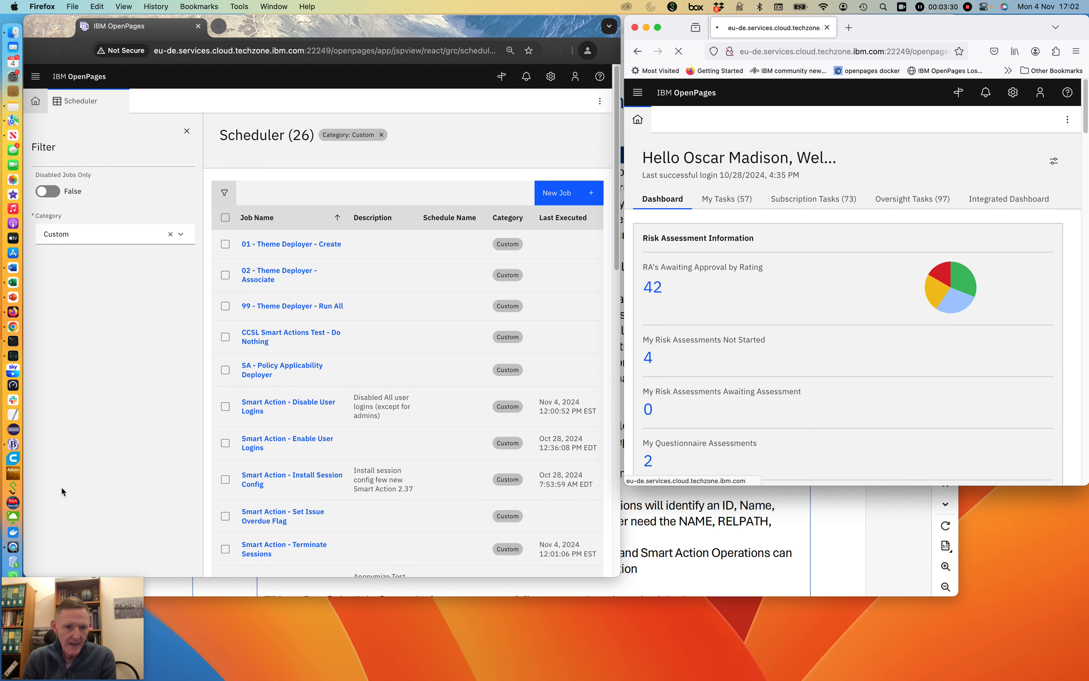
Switch to Chrome, examine the configuration of the Smart Action - Enable User Logins job, and return to the Scheduler list
left_click(270, 440)
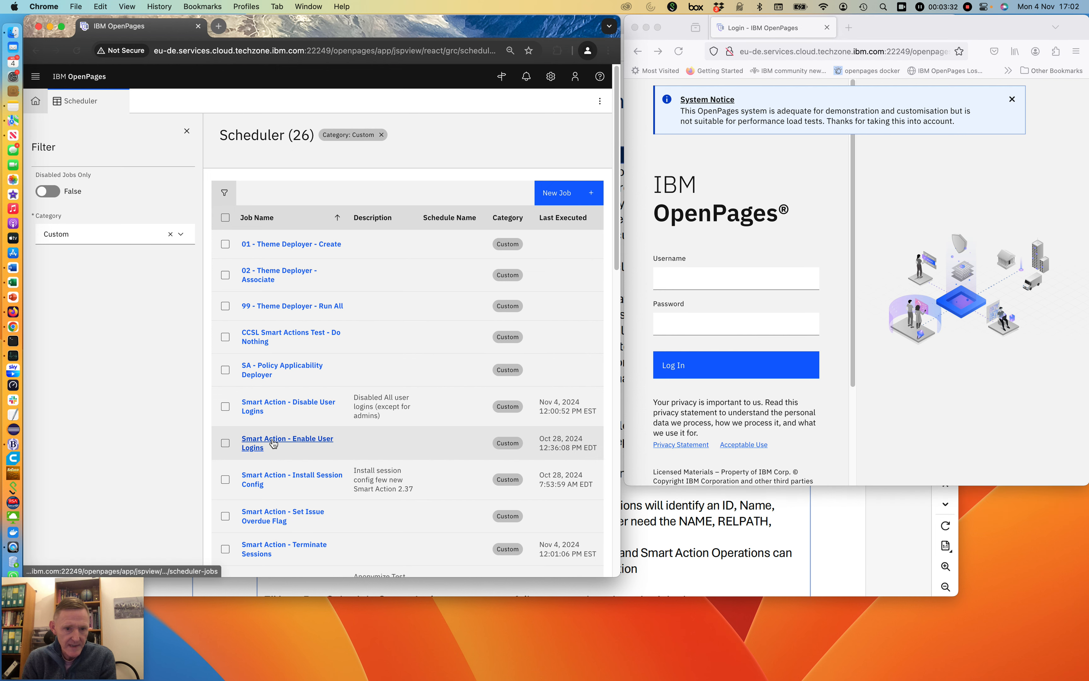
left_click(272, 442)
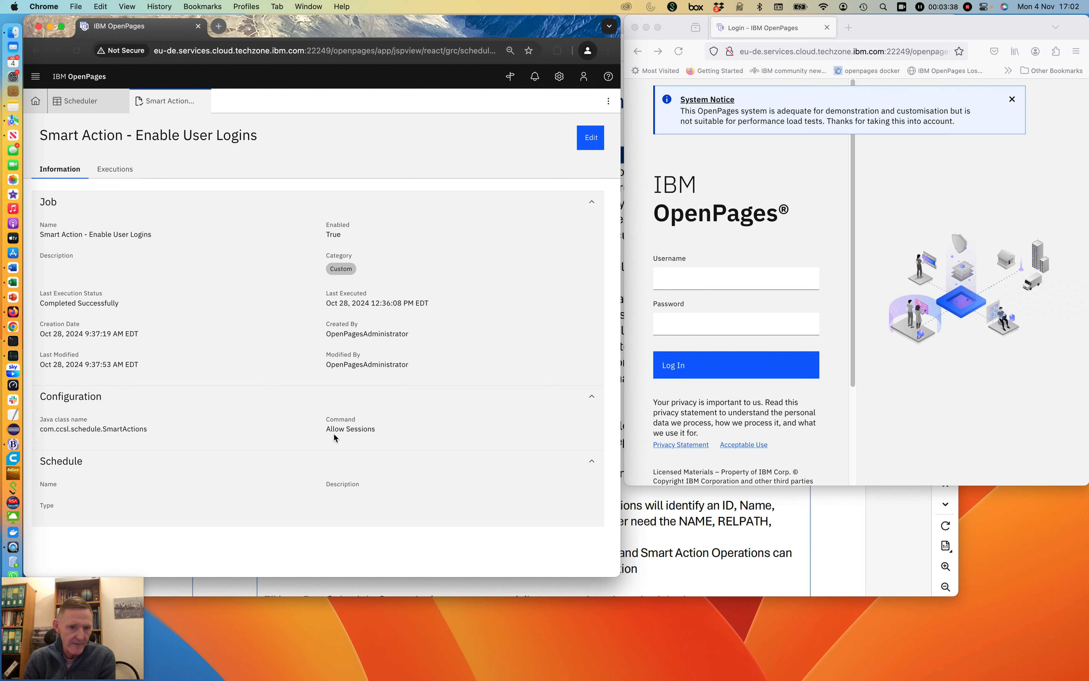
left_click(202, 101)
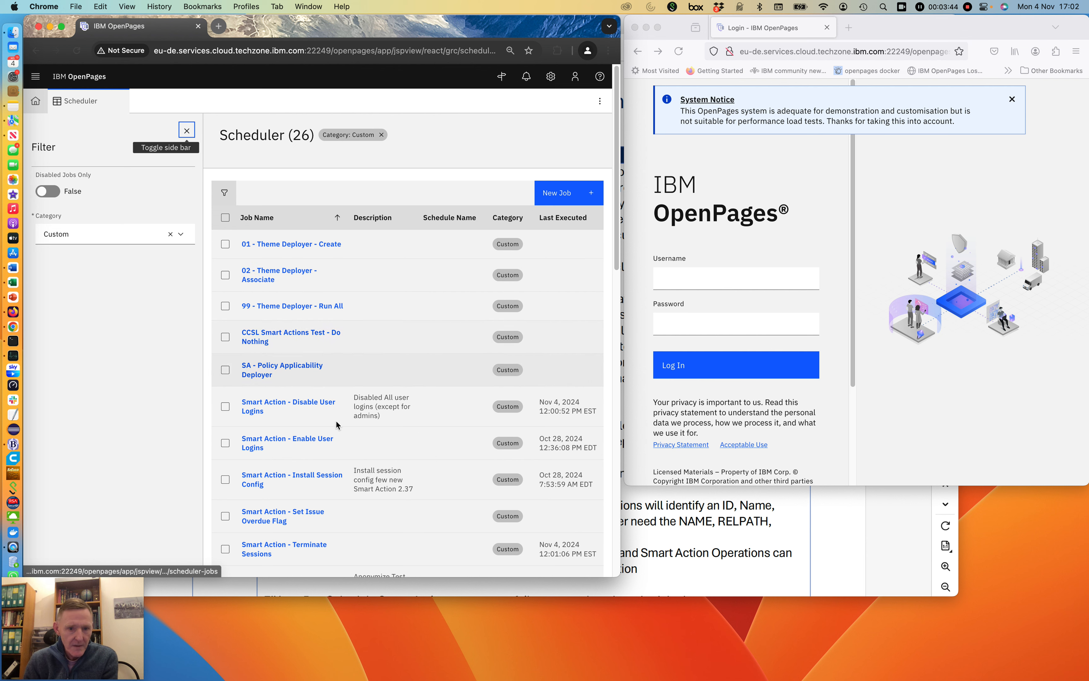
Start the Smart Action - Enable User Logins job from the Scheduler list and dismiss the start report
left_click(225, 443)
left_click(529, 192)
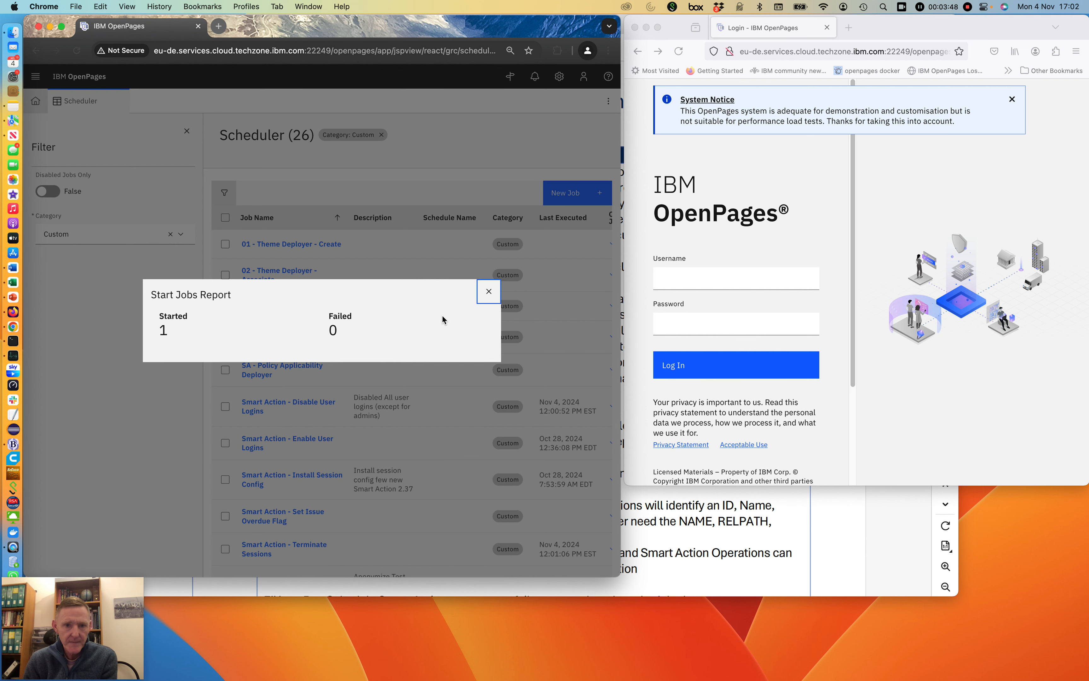
left_click(488, 291)
Log in to OpenPages in Firefox as orm with the account password and open favorite control 1-CTL-02-02-01-03
left_click(679, 280)
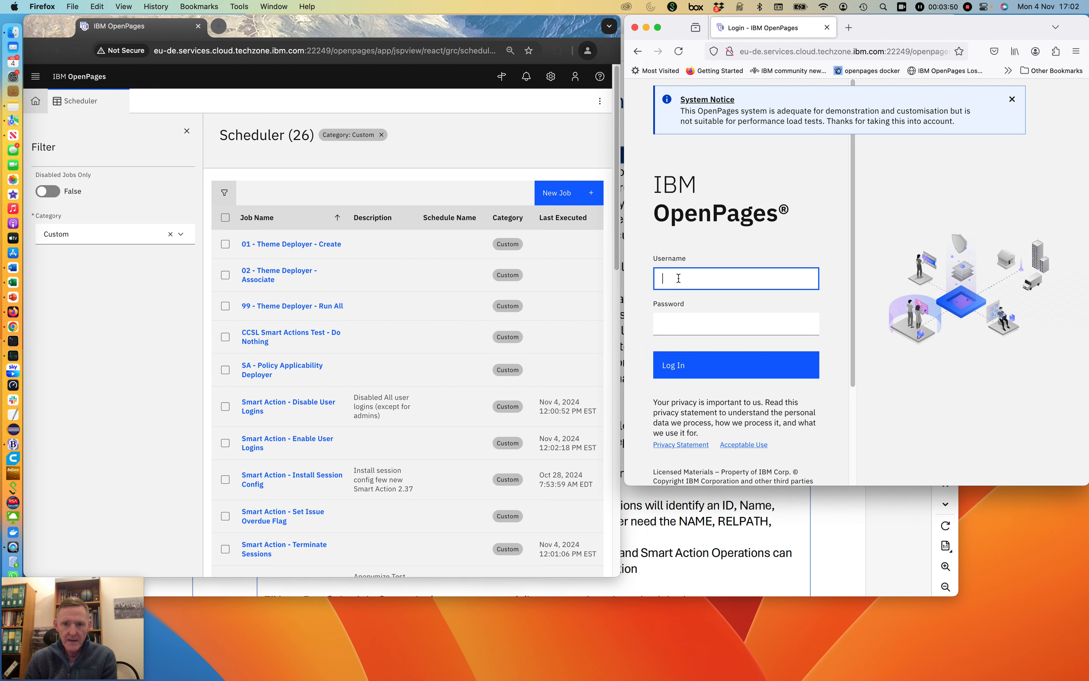
type("orm")
key("Tab")
type("•")
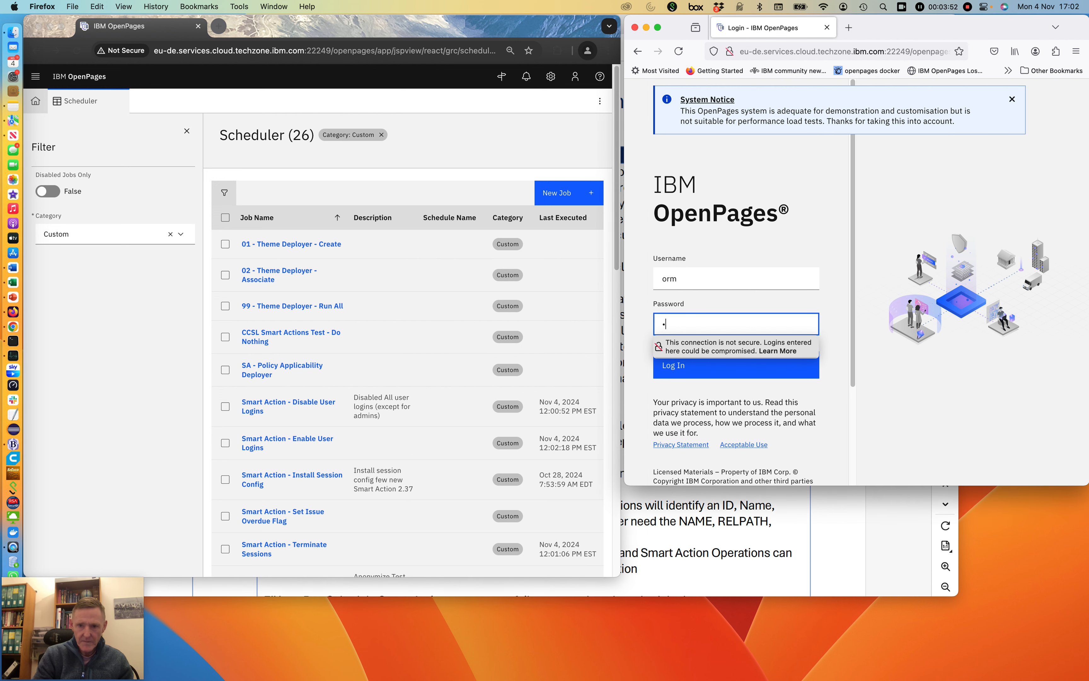
type("••")
key("Return")
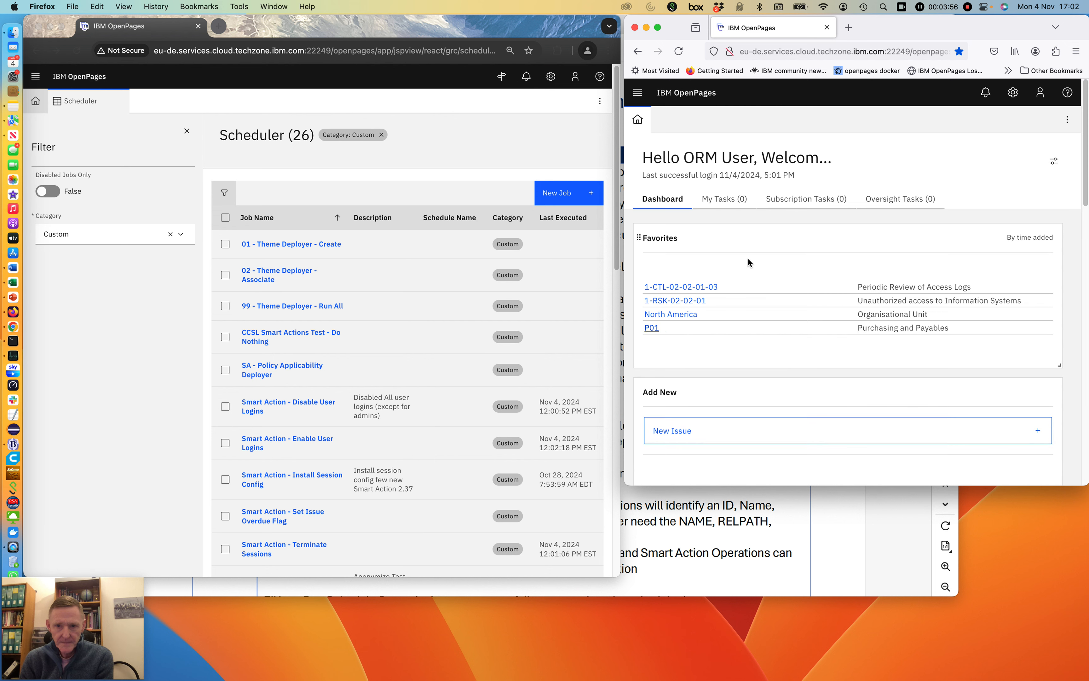
left_click(739, 287)
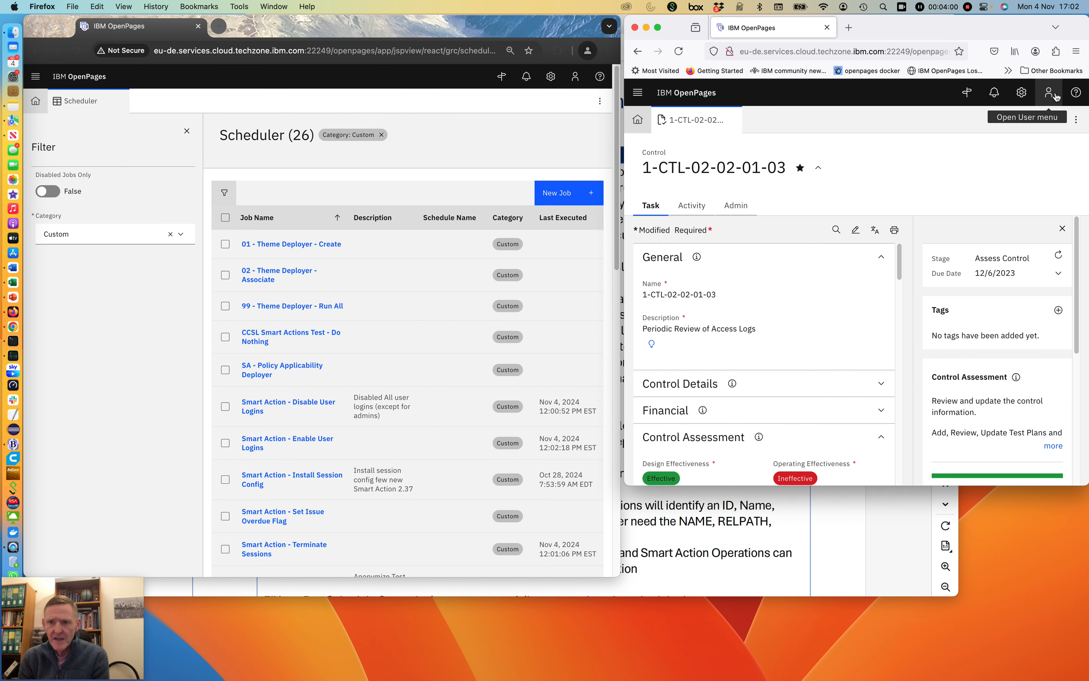
Close the Firefox window and bring the Smart Actions Administrators Guide in Acrobat Reader to the front
left_click(635, 28)
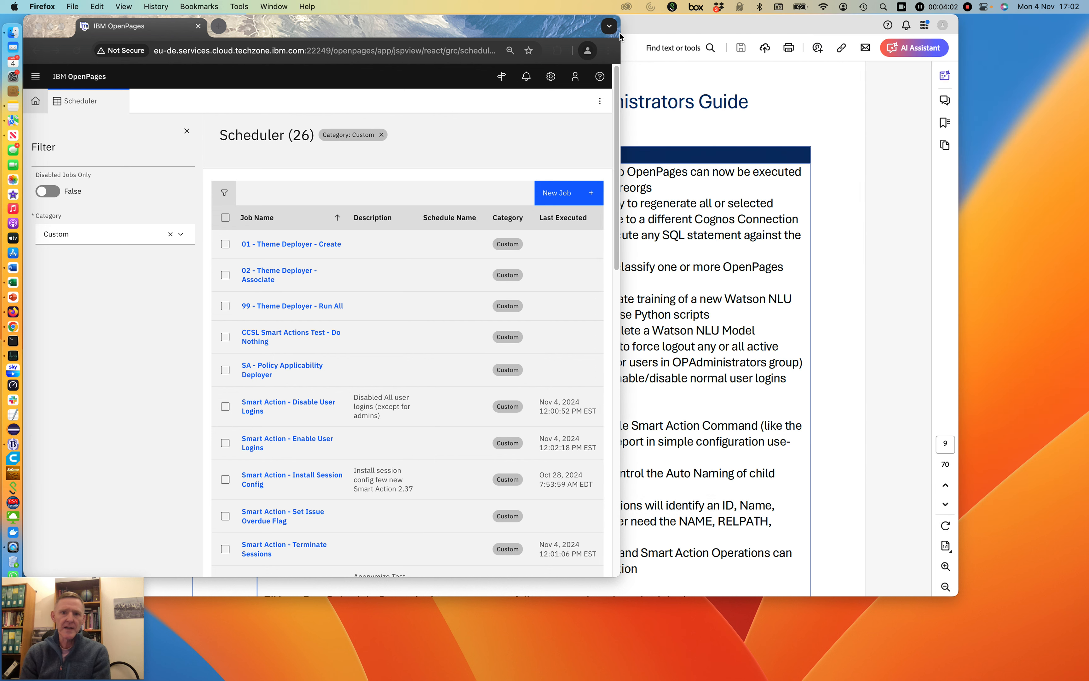
left_click(837, 151)
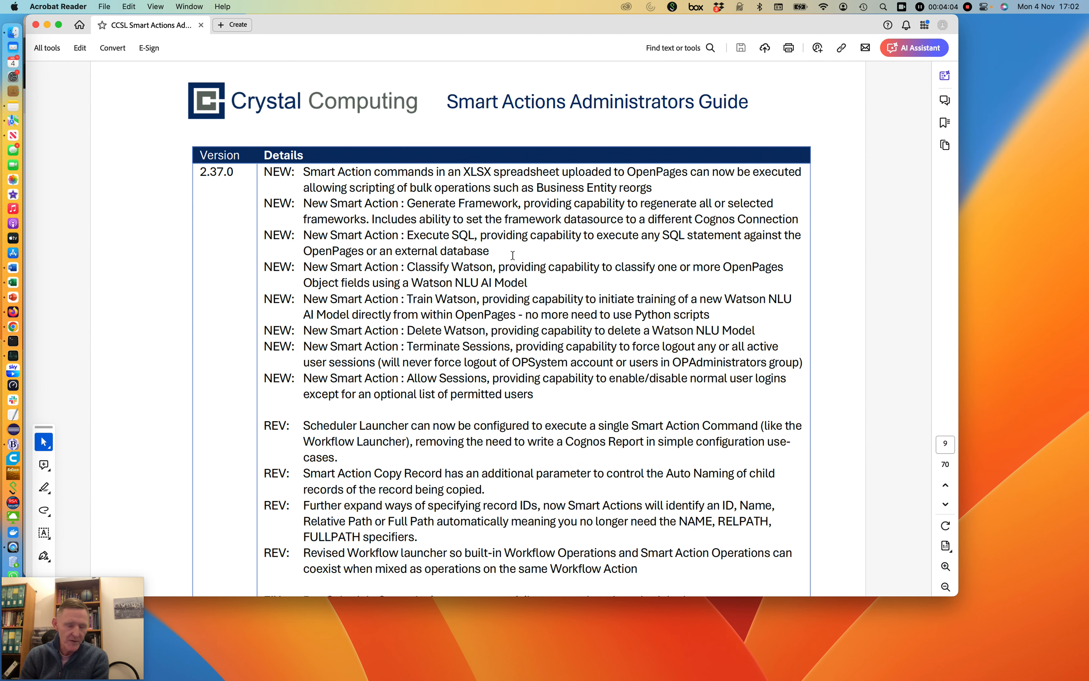